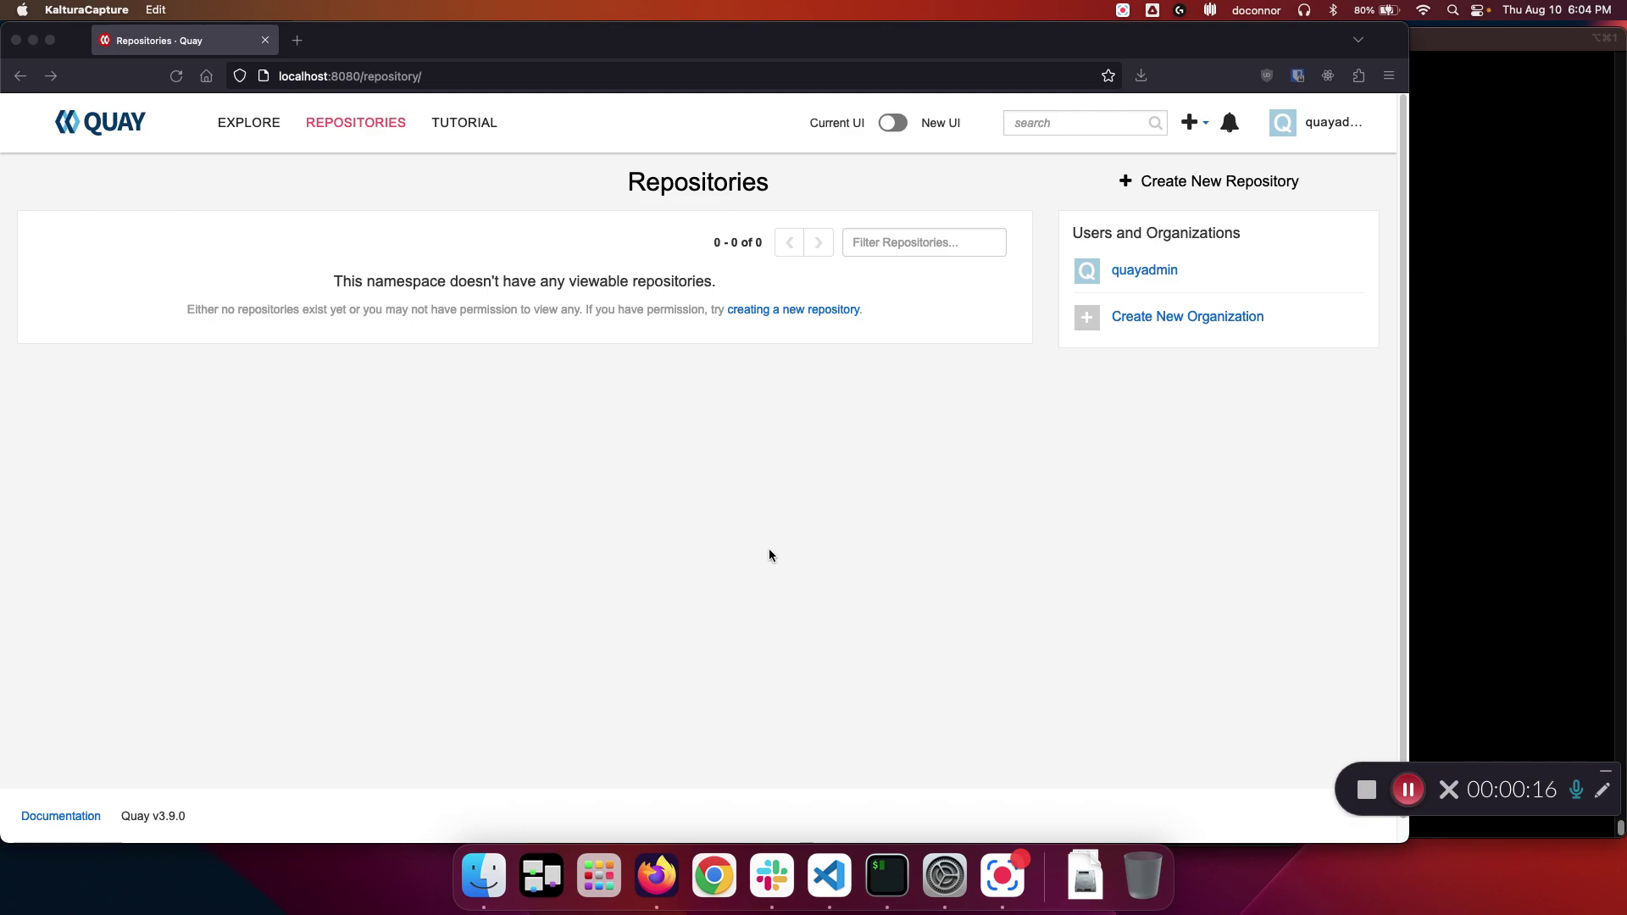
Review the quota settings in config.yaml in Visual Studio Code and return to Quay in Firefox.
{"action": "left_click", "coordinate": [828, 875]}
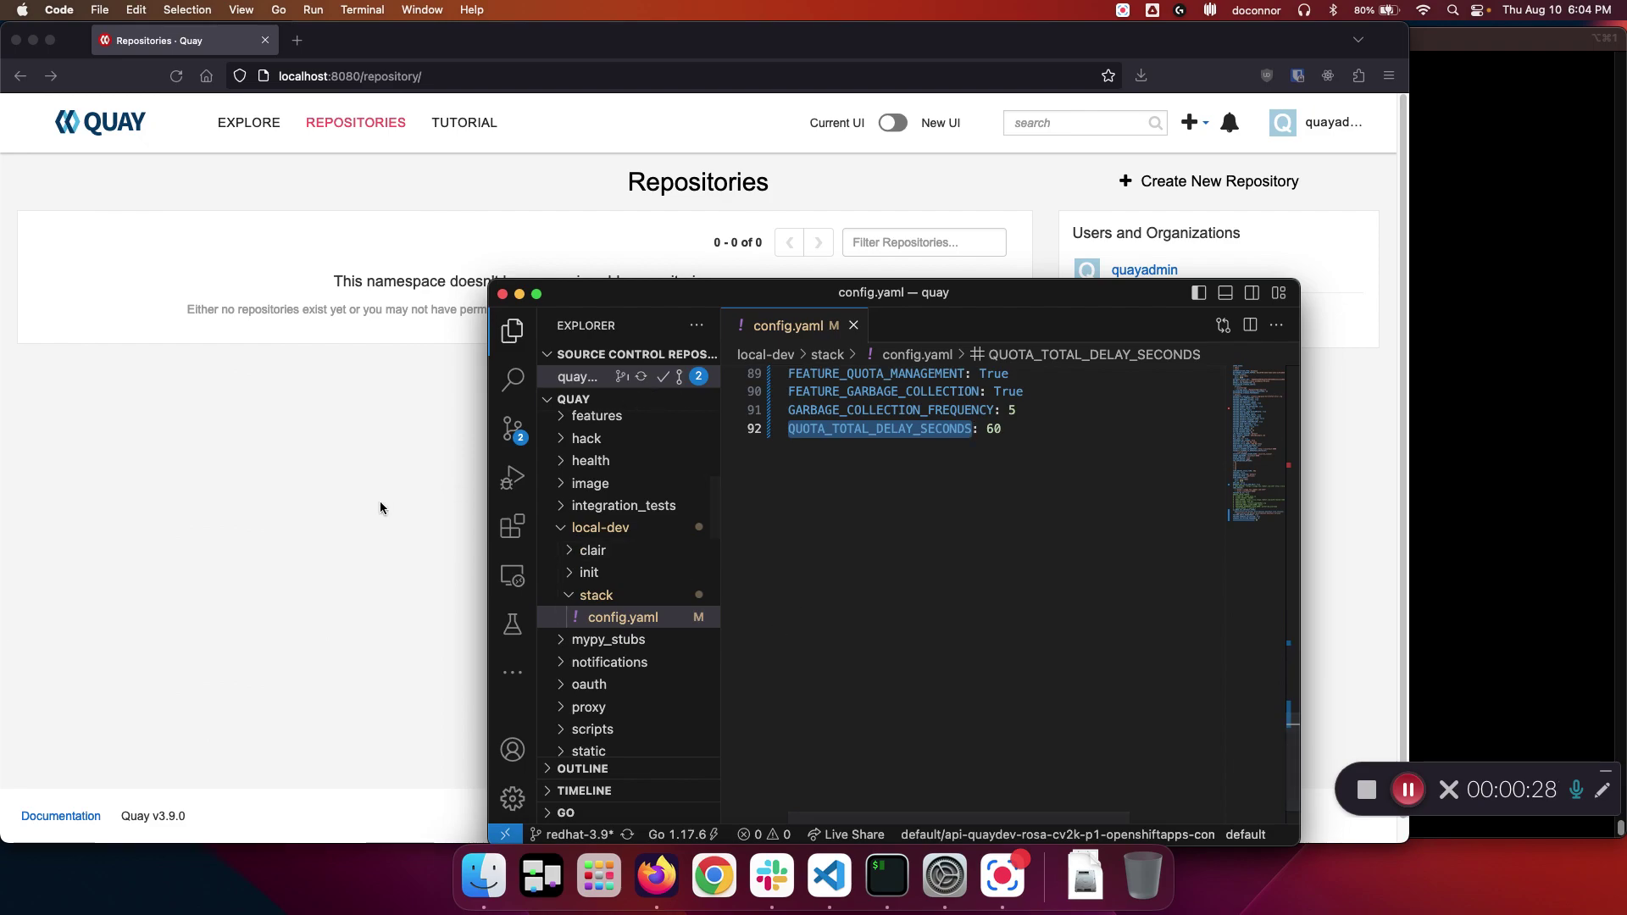
{"action": "left_click", "coordinate": [358, 506]}
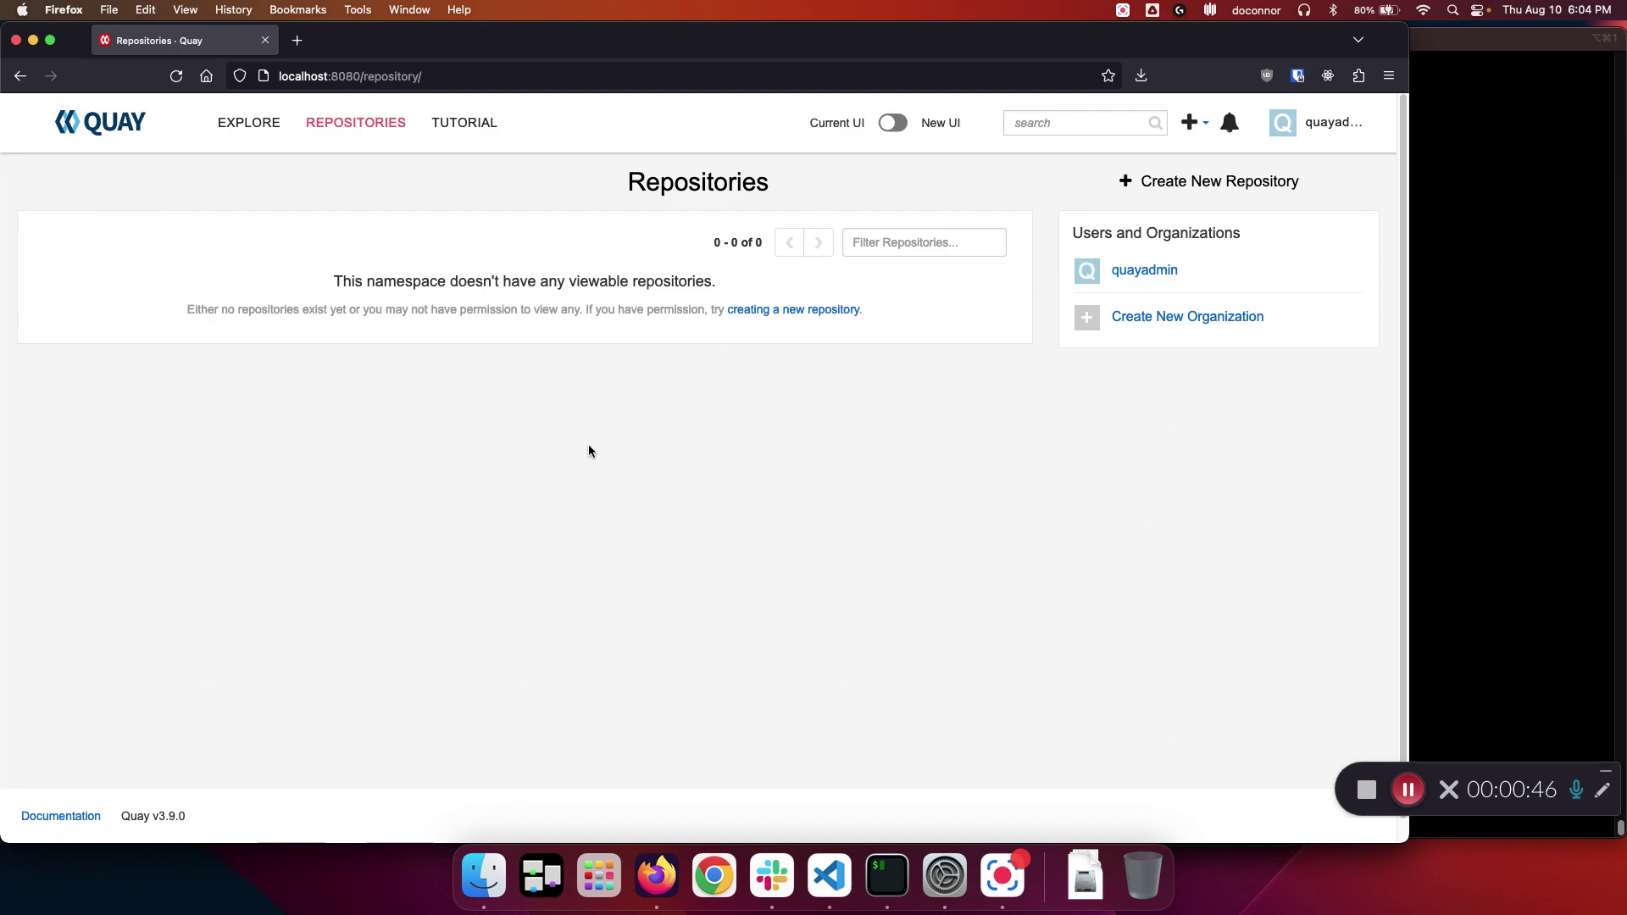
Create a new organization named clair and highlight its total quota consumed line.
{"action": "left_click", "coordinate": [1201, 320]}
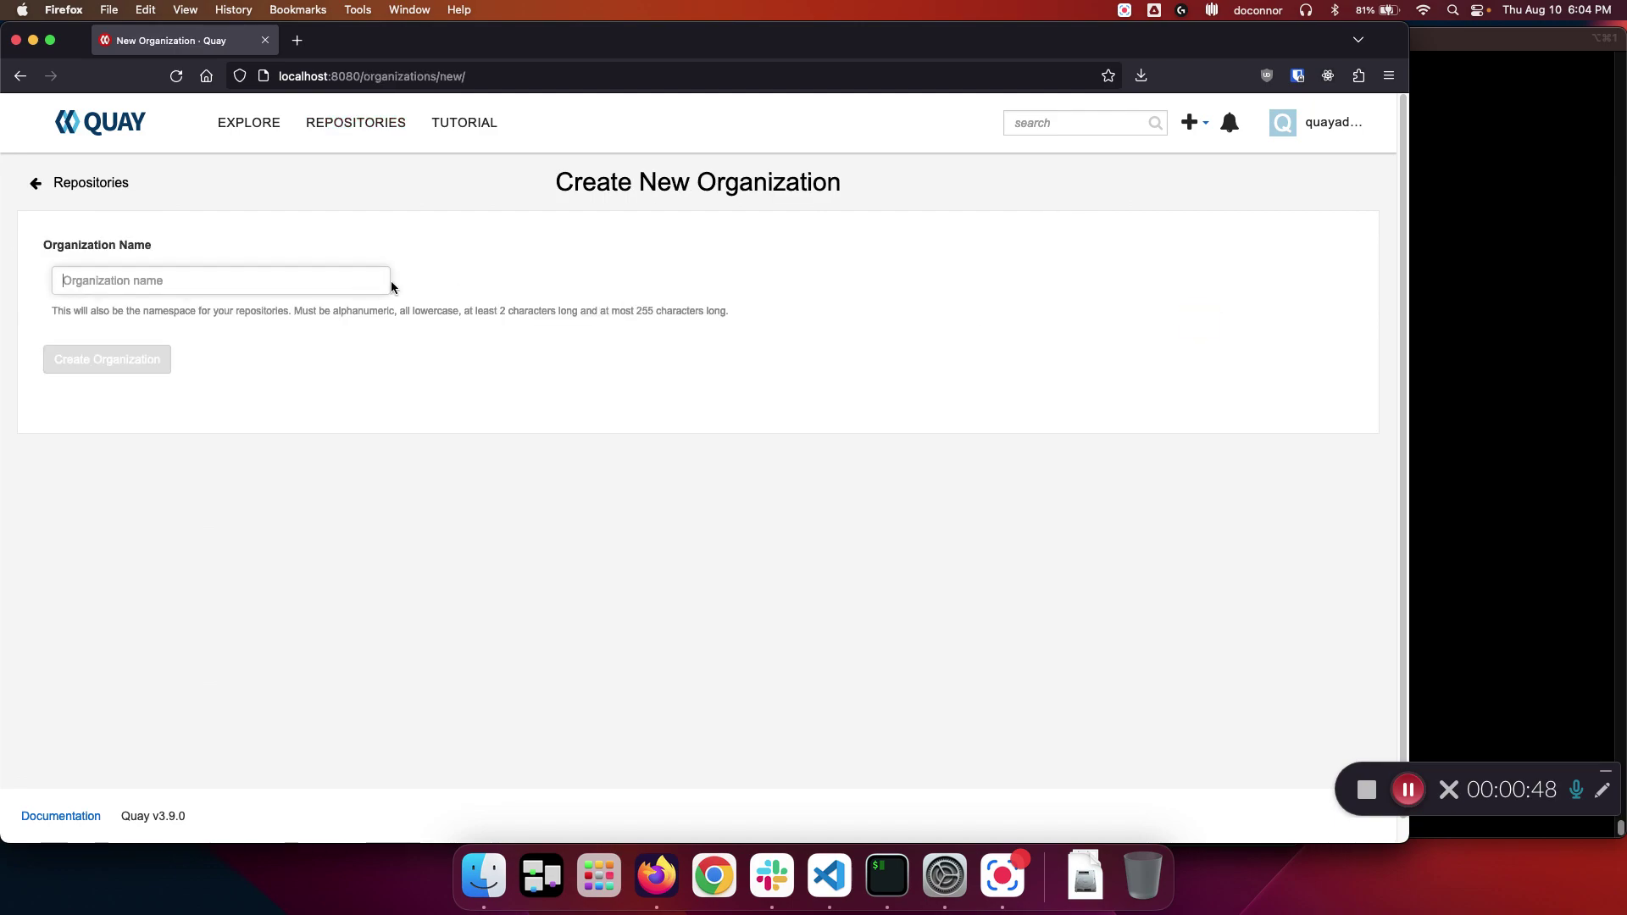
{"action": "left_click", "coordinate": [353, 283]}
{"action": "type", "text": "clair"}
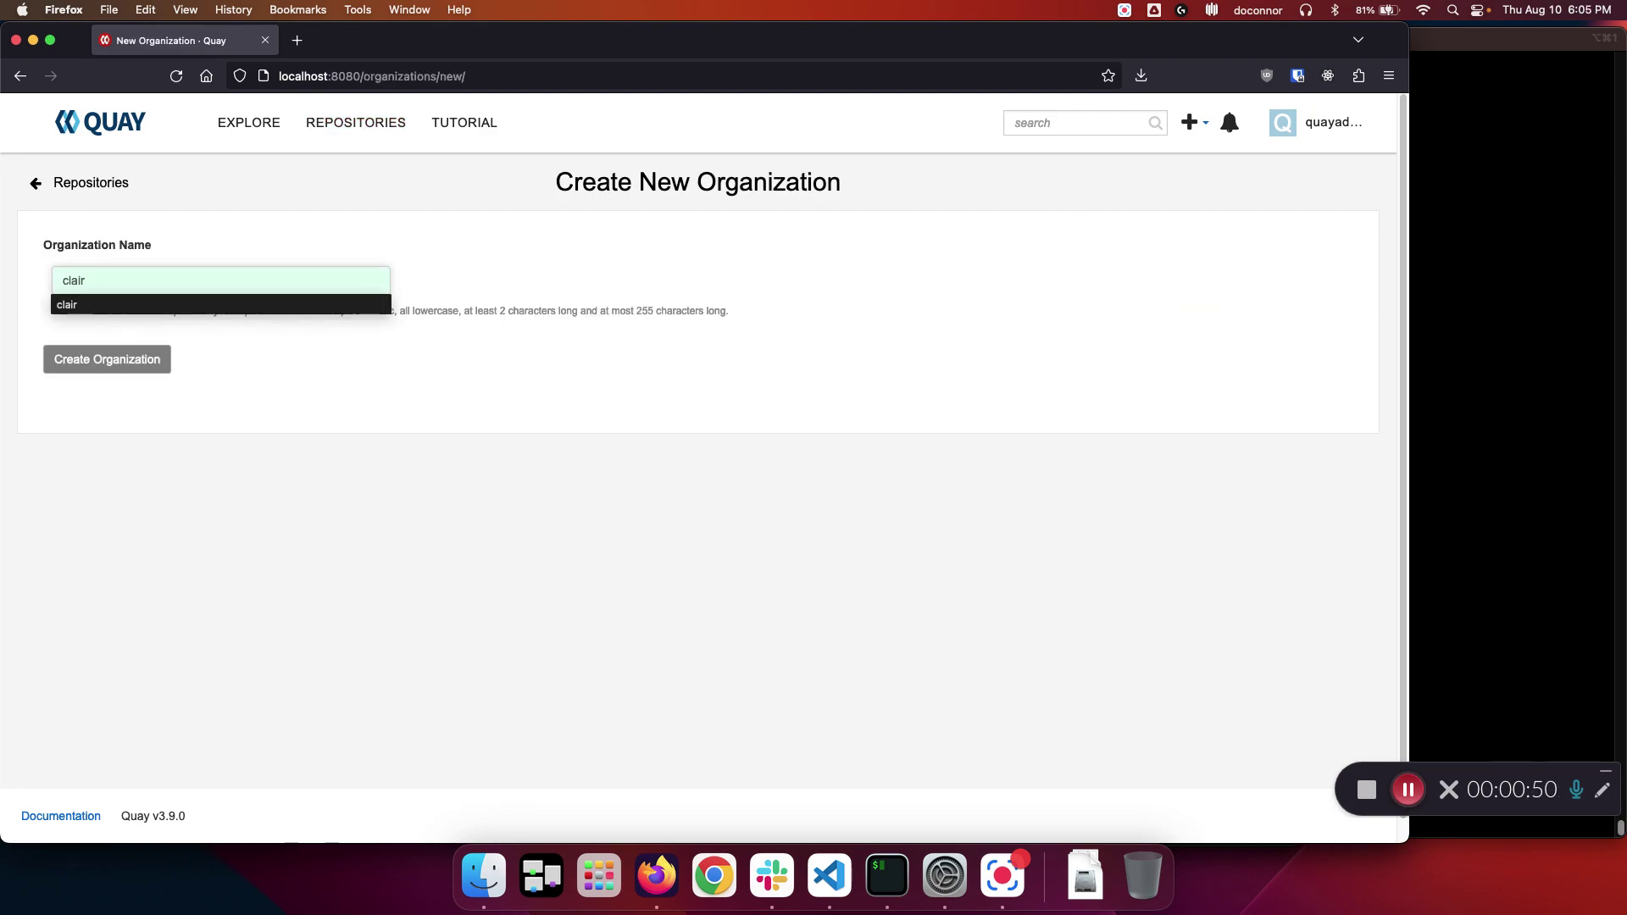
{"action": "key", "text": "Return"}
{"action": "left_click_drag", "start_coordinate": [353, 283], "coordinate": [103, 286]}
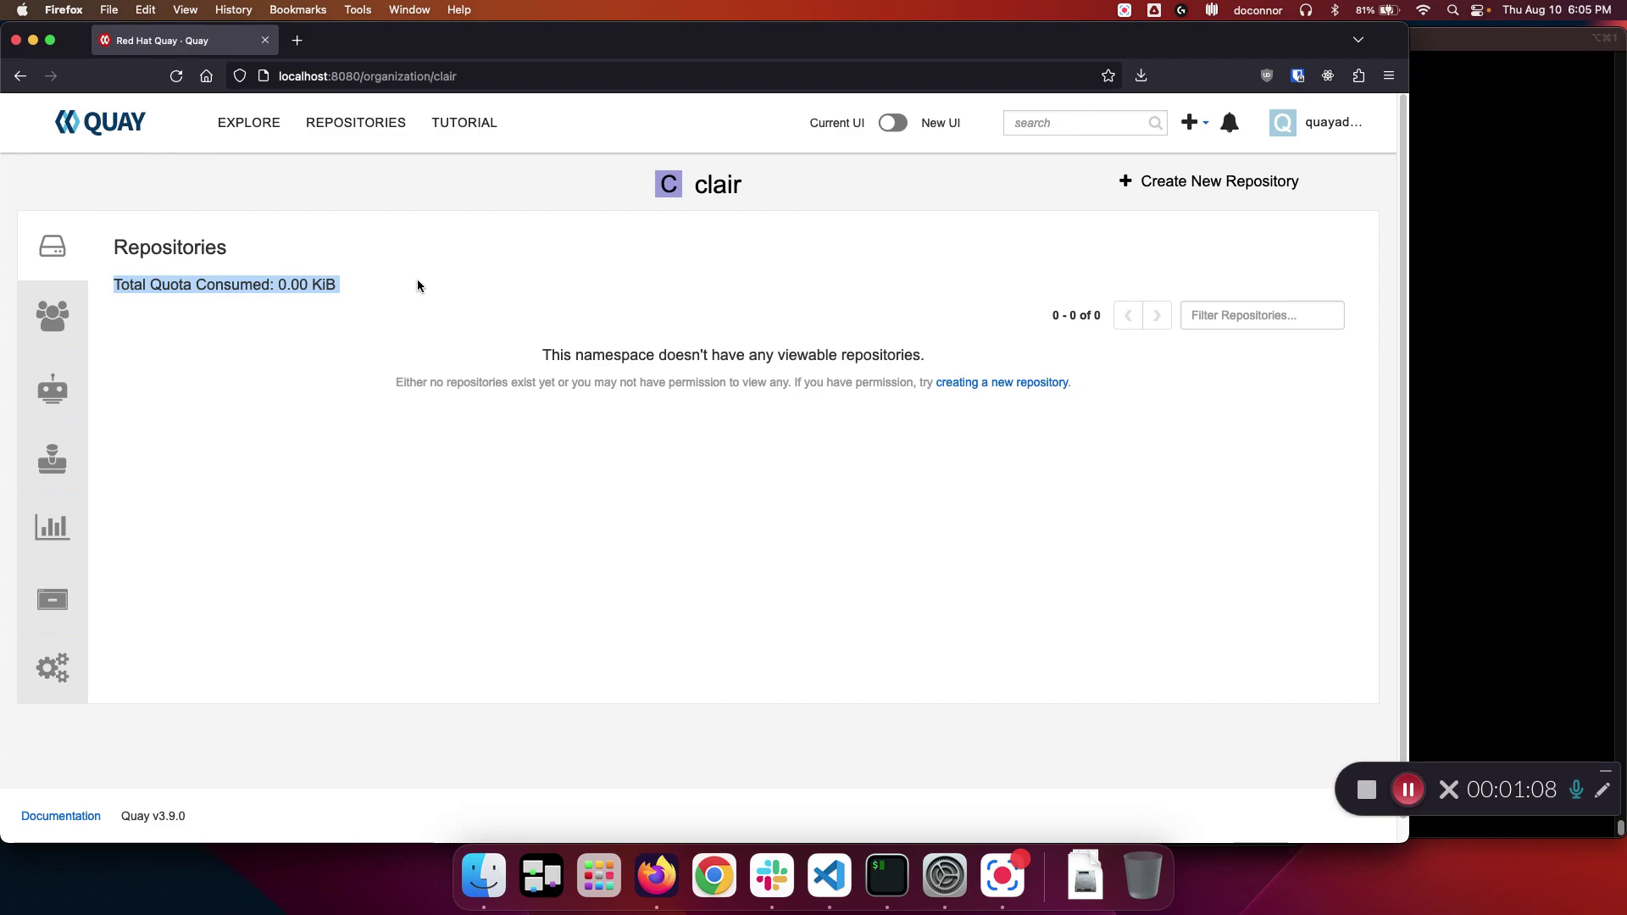
Create a private repository named clair-rhel8 in the clair organization.
{"action": "left_click", "coordinate": [1193, 183]}
{"action": "left_click", "coordinate": [339, 246]}
{"action": "type", "text": "c"}
{"action": "left_click", "coordinate": [327, 272]}
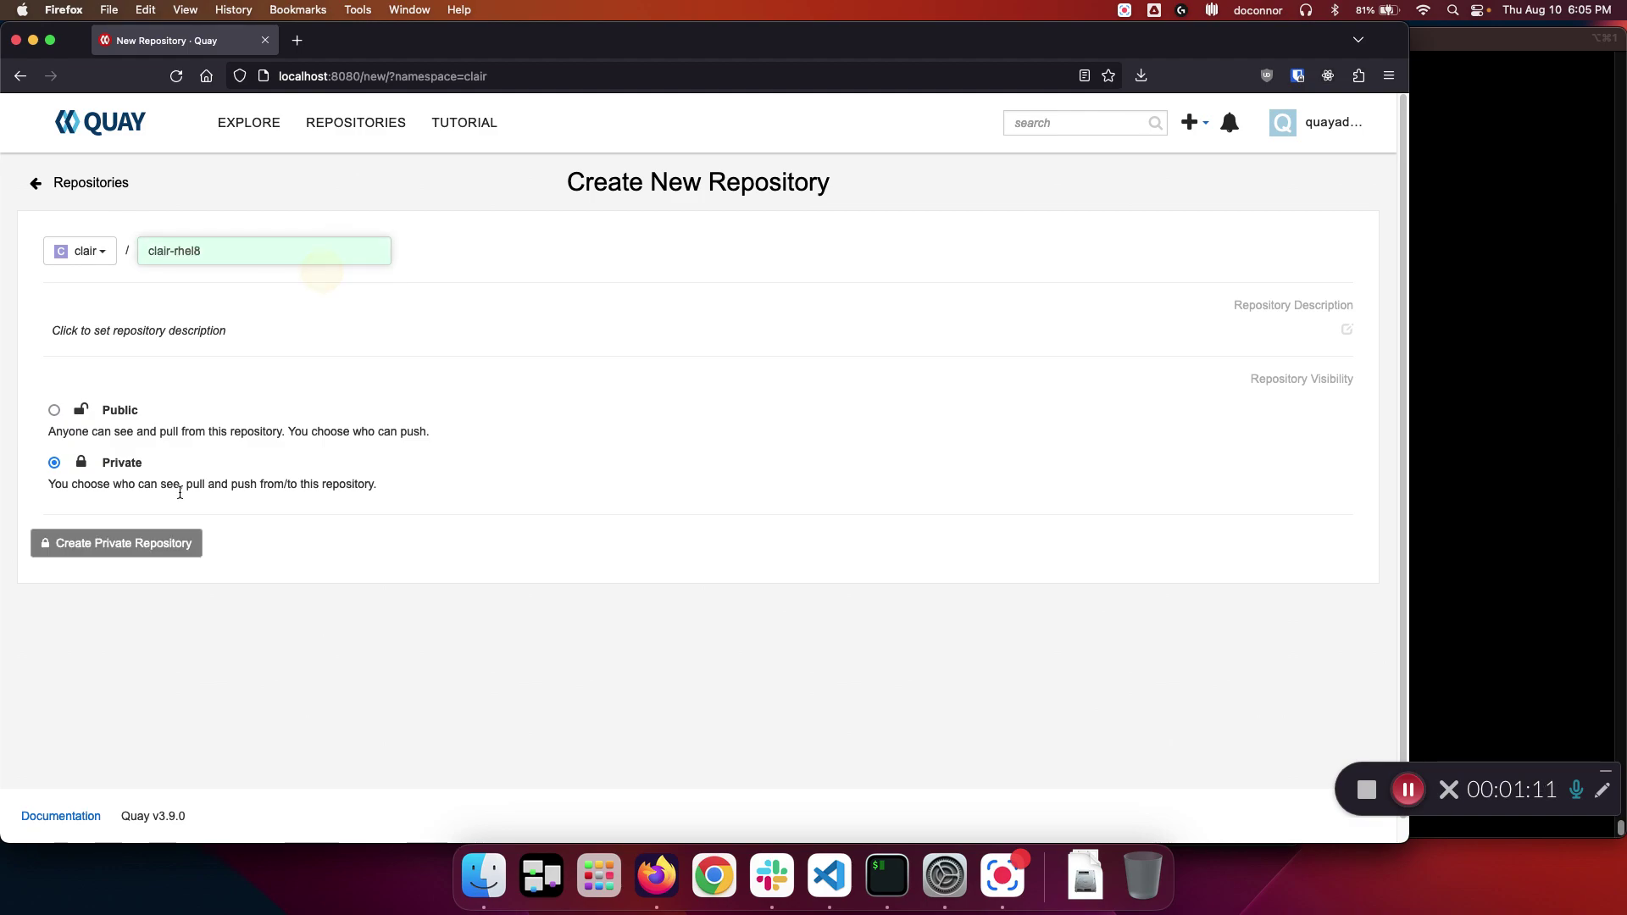
{"action": "left_click", "coordinate": [151, 545]}
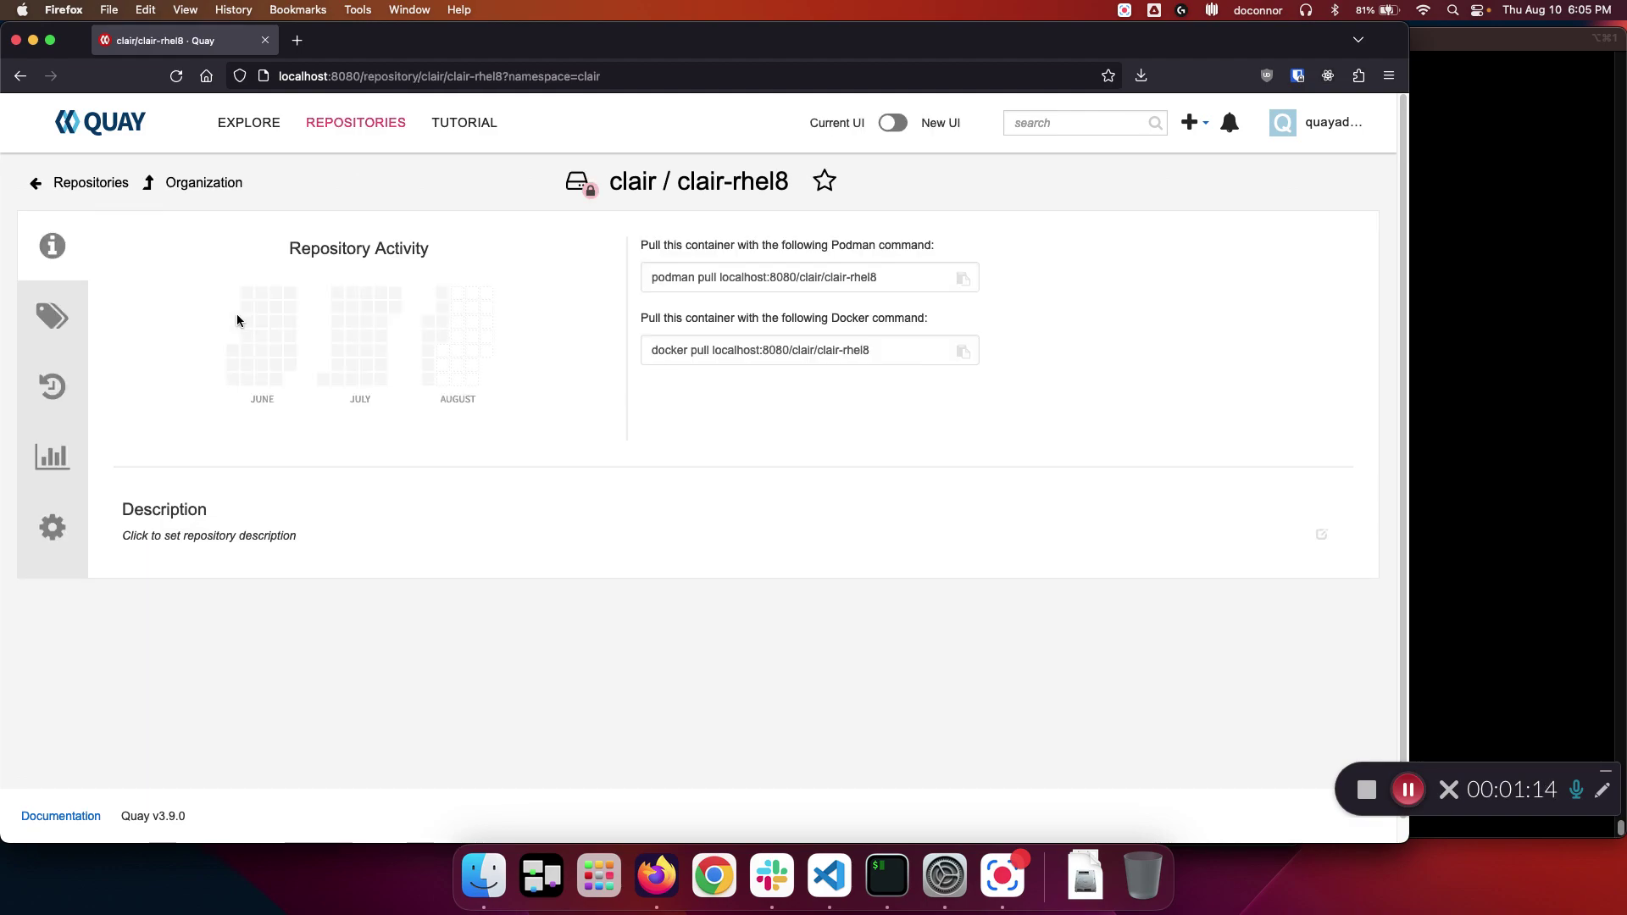
Switch to iTerm2 and run docker push localhost:8080/clair/clair-rhel8:v3.8.7 from the command history.
{"action": "left_click", "coordinate": [1425, 392]}
{"action": "key", "text": "ctrl+r"}
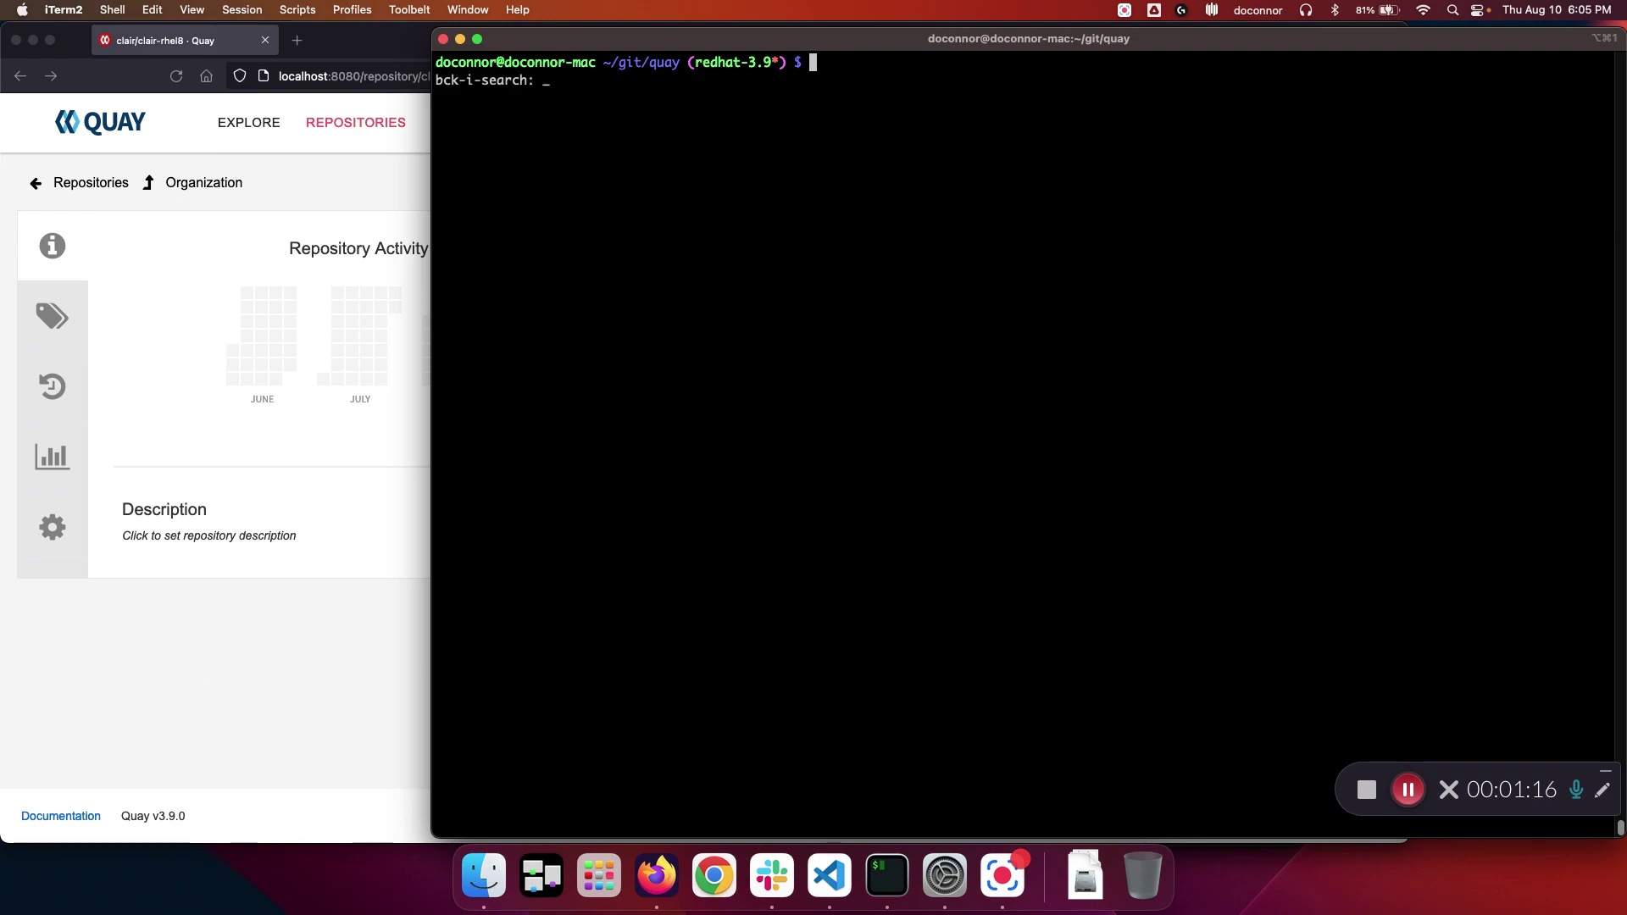
{"action": "type", "text": "push localhost:8080/clair/clair-rhel8:v3.8.7"}
{"action": "key", "text": "ctrl+r"}
{"action": "key", "text": "ctrl+r"}
{"action": "key", "text": "Return"}
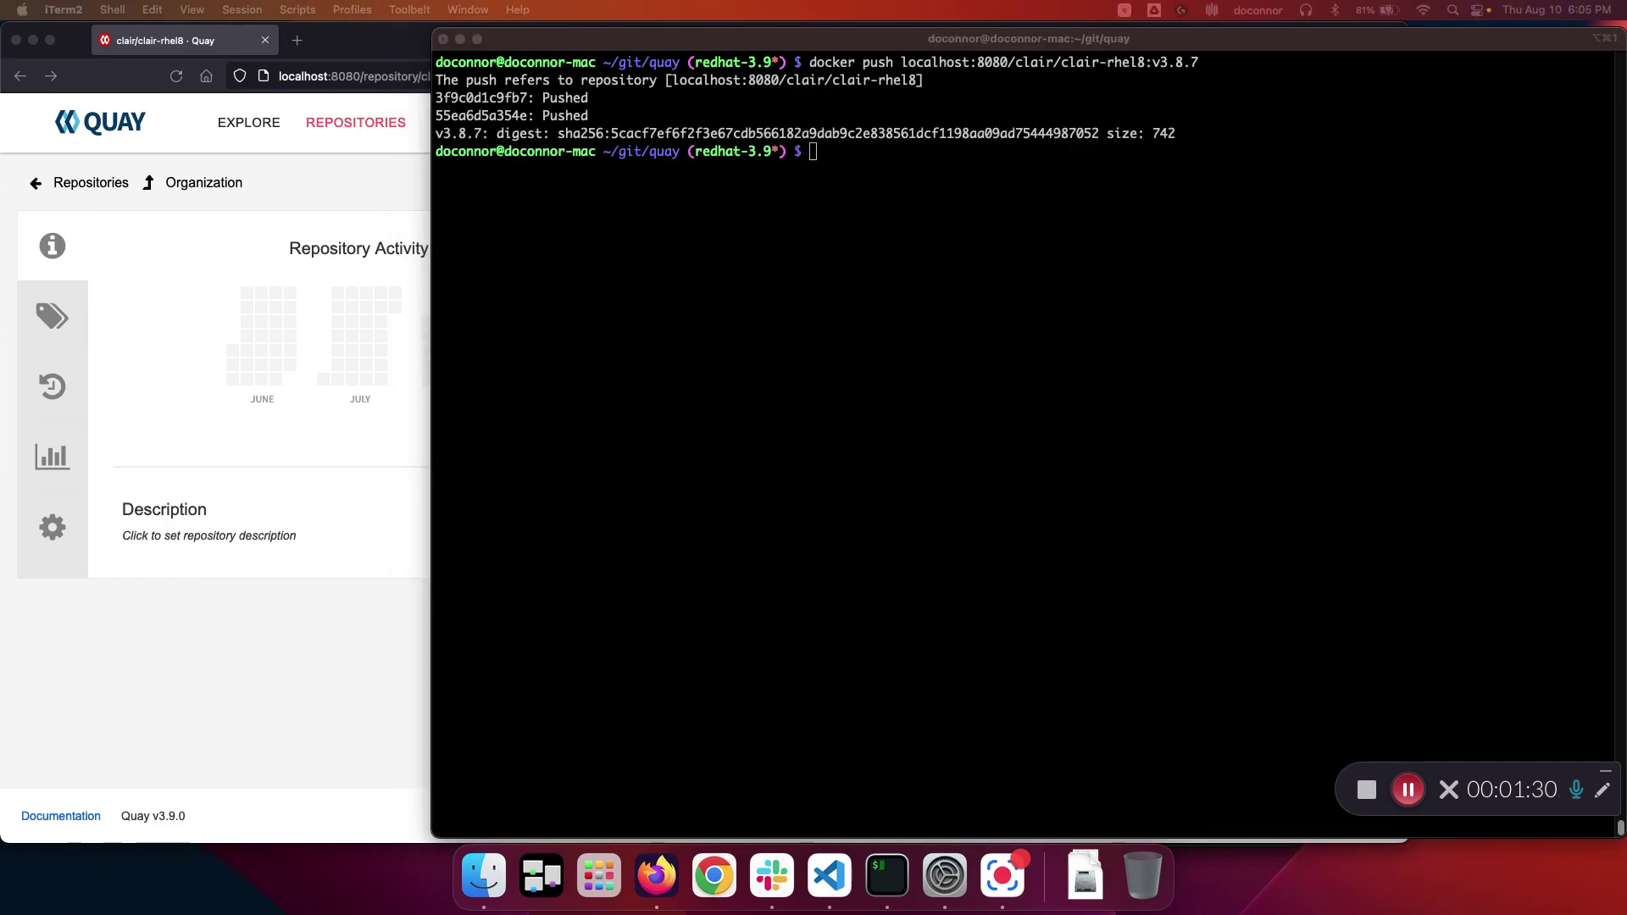
Push the same image under the latest tag with docker push localhost:8080/clair/clair-rhel8:latest.
{"action": "left_click", "coordinate": [831, 418]}
{"action": "key", "text": "ctrl+r"}
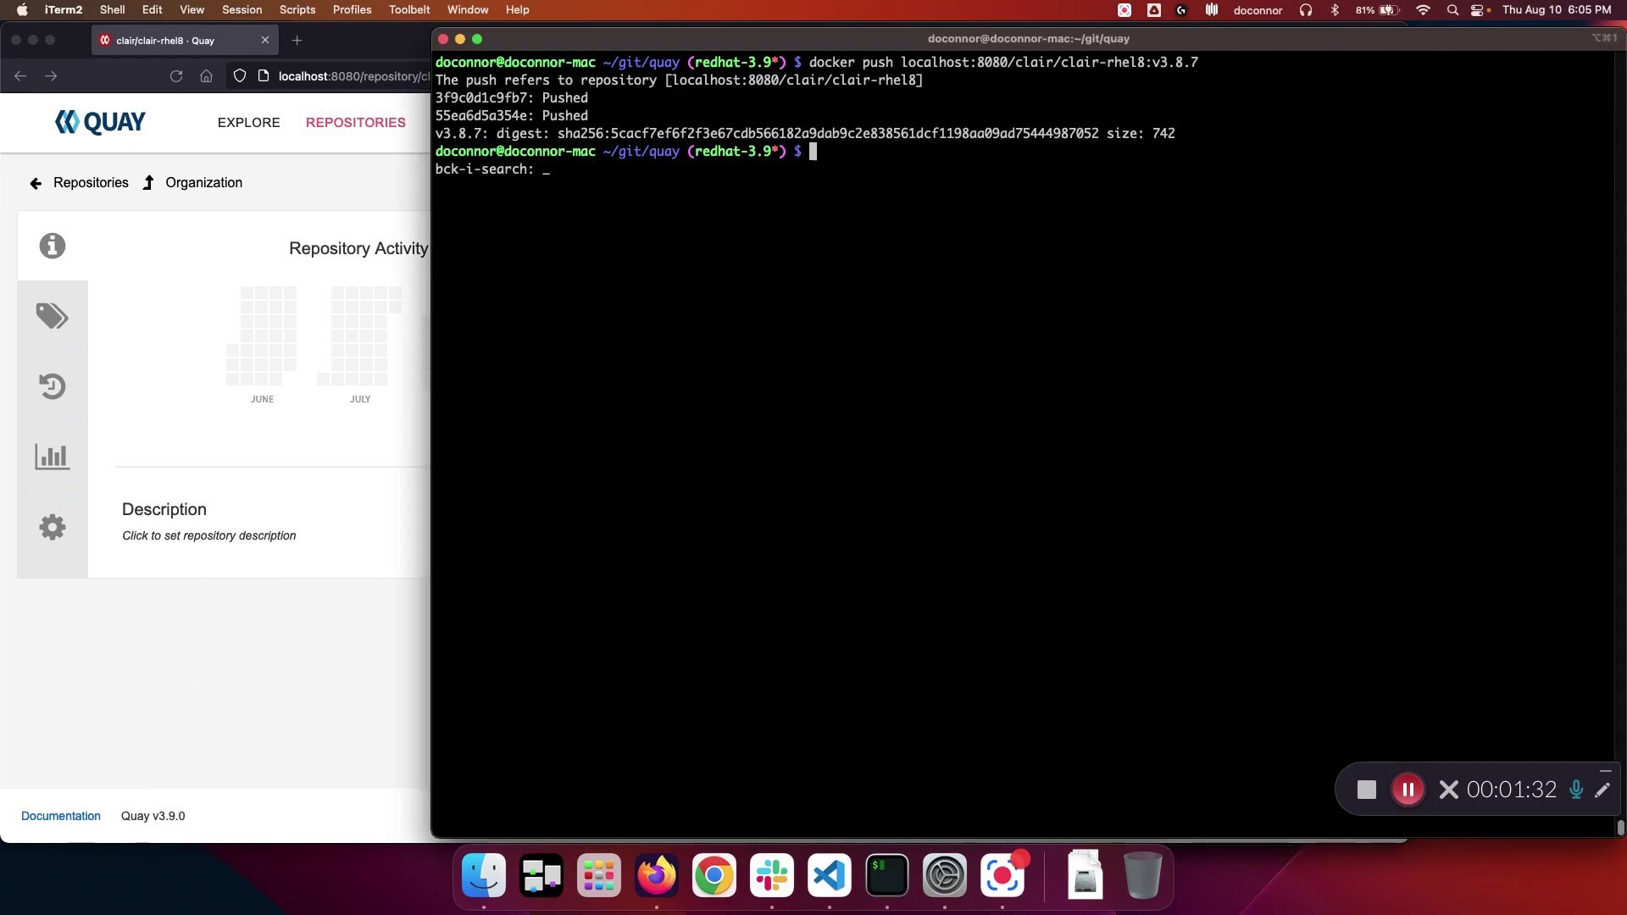
{"action": "type", "text": "latest"}
{"action": "key", "text": "Return"}
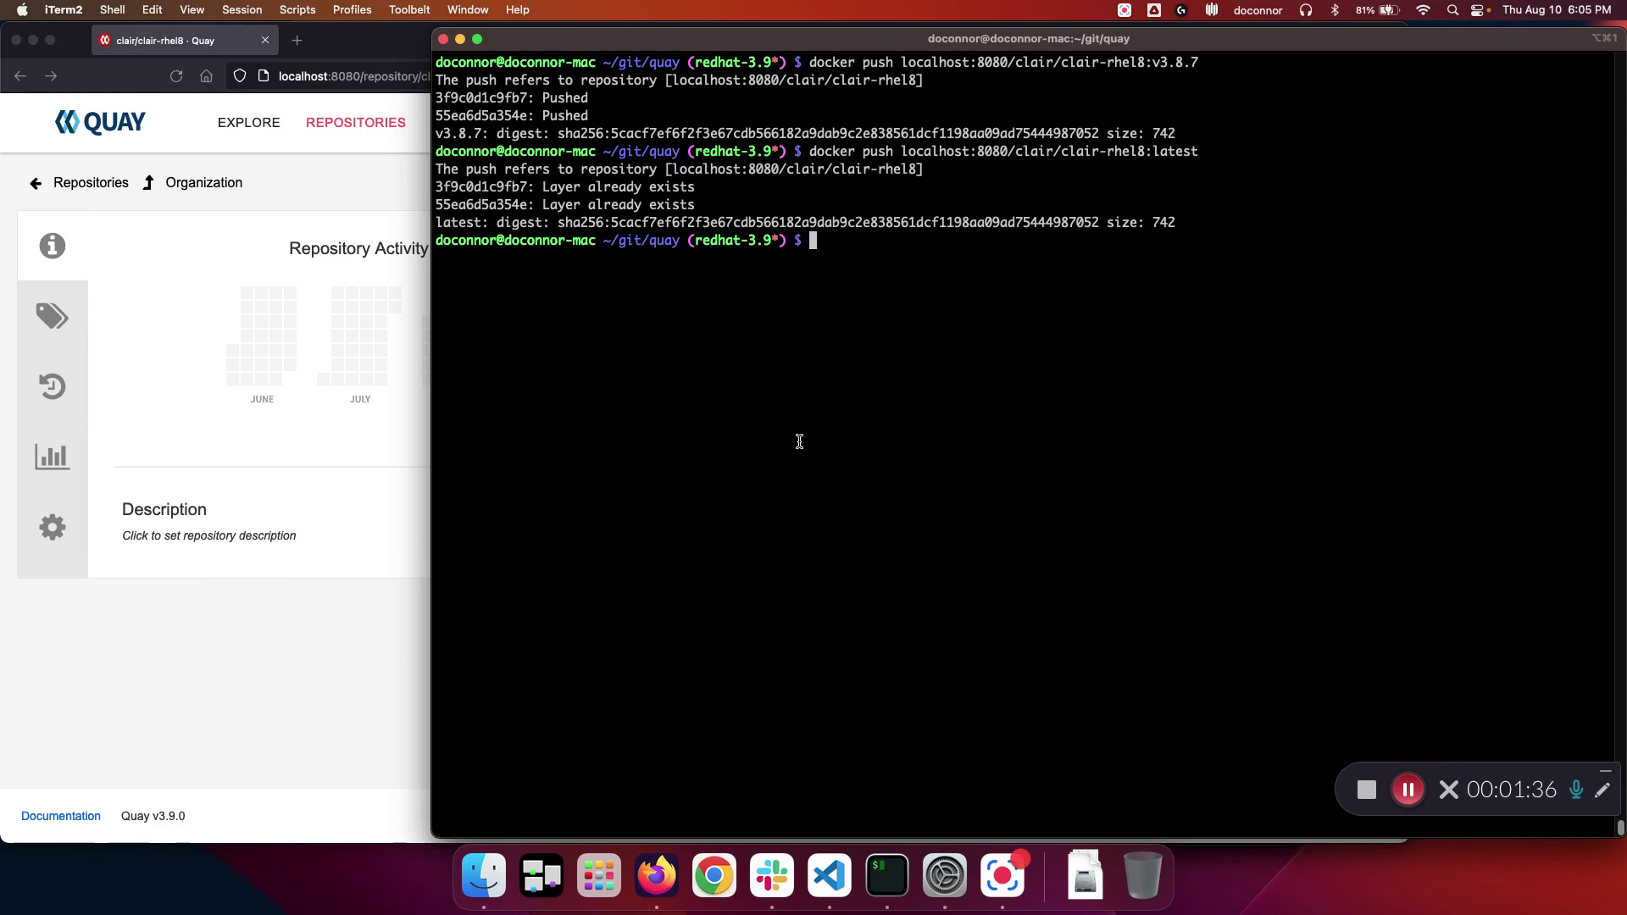
Switch to Firefox, view the clair-rhel8 repository's tags and highlight the clair organization's total quota consumed.
{"action": "left_click", "coordinate": [333, 197]}
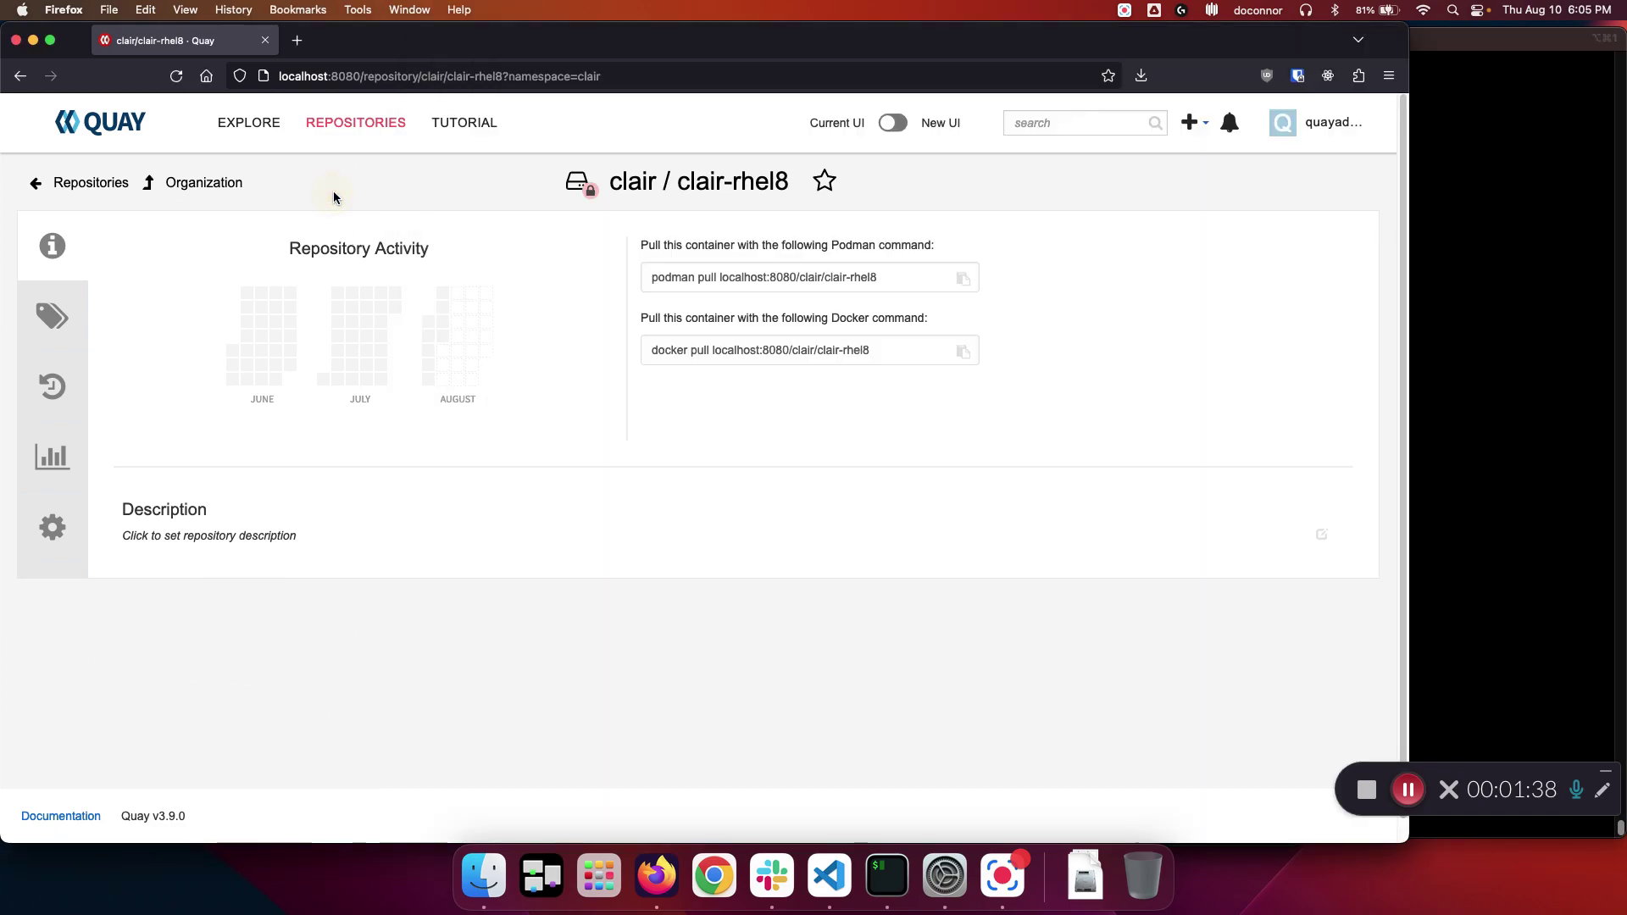
{"action": "left_click", "coordinate": [52, 317]}
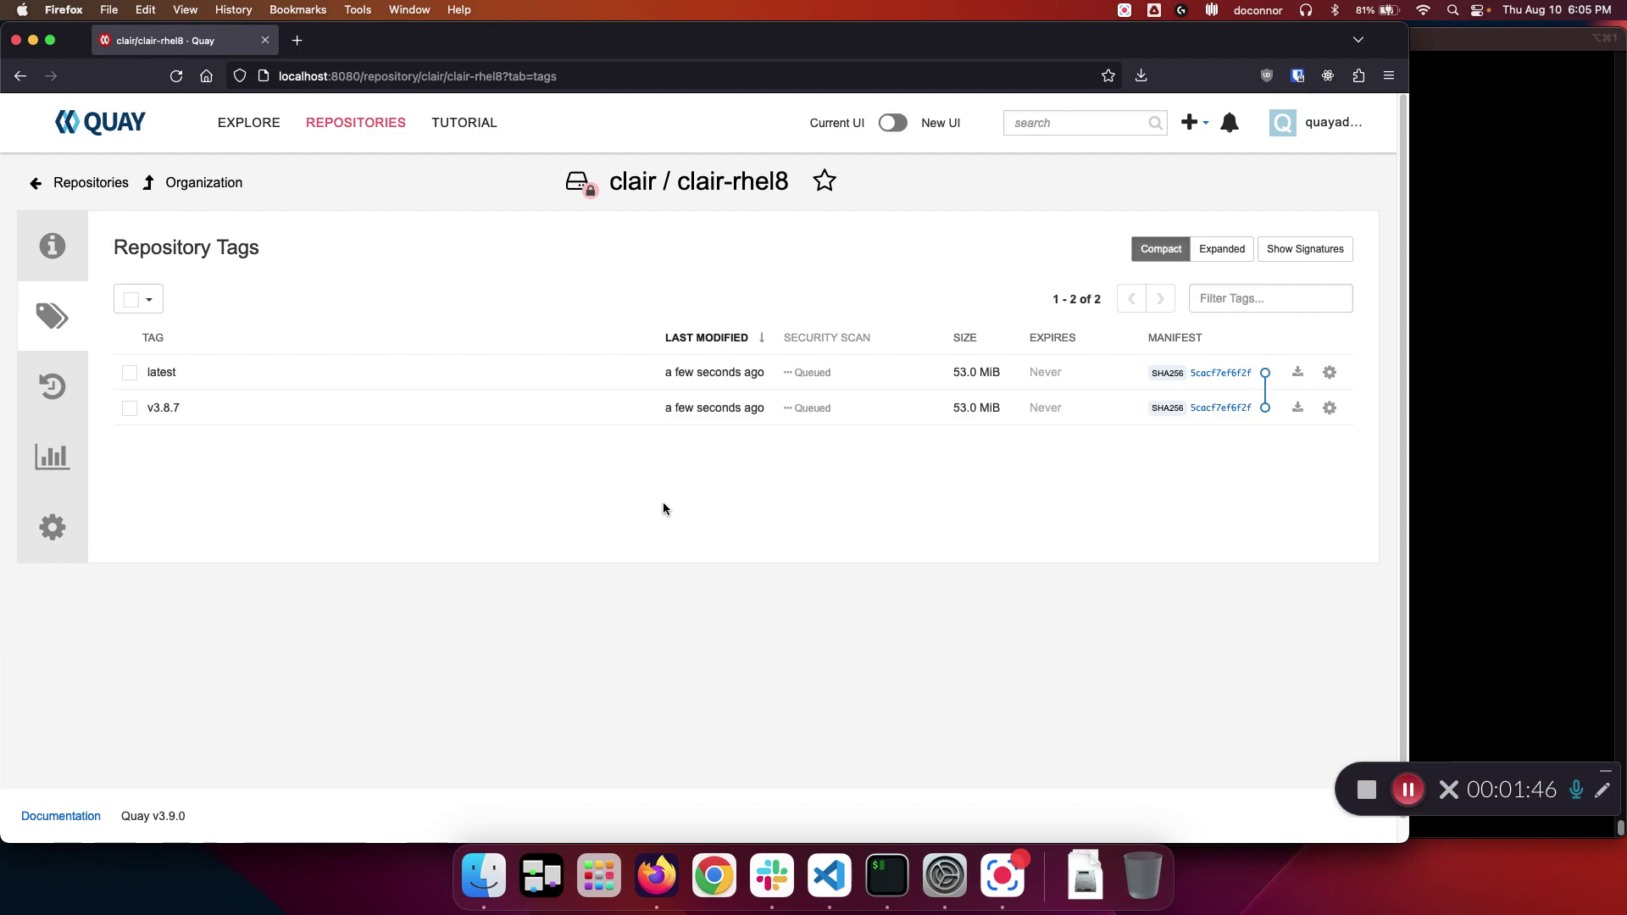
{"action": "left_click", "coordinate": [212, 181]}
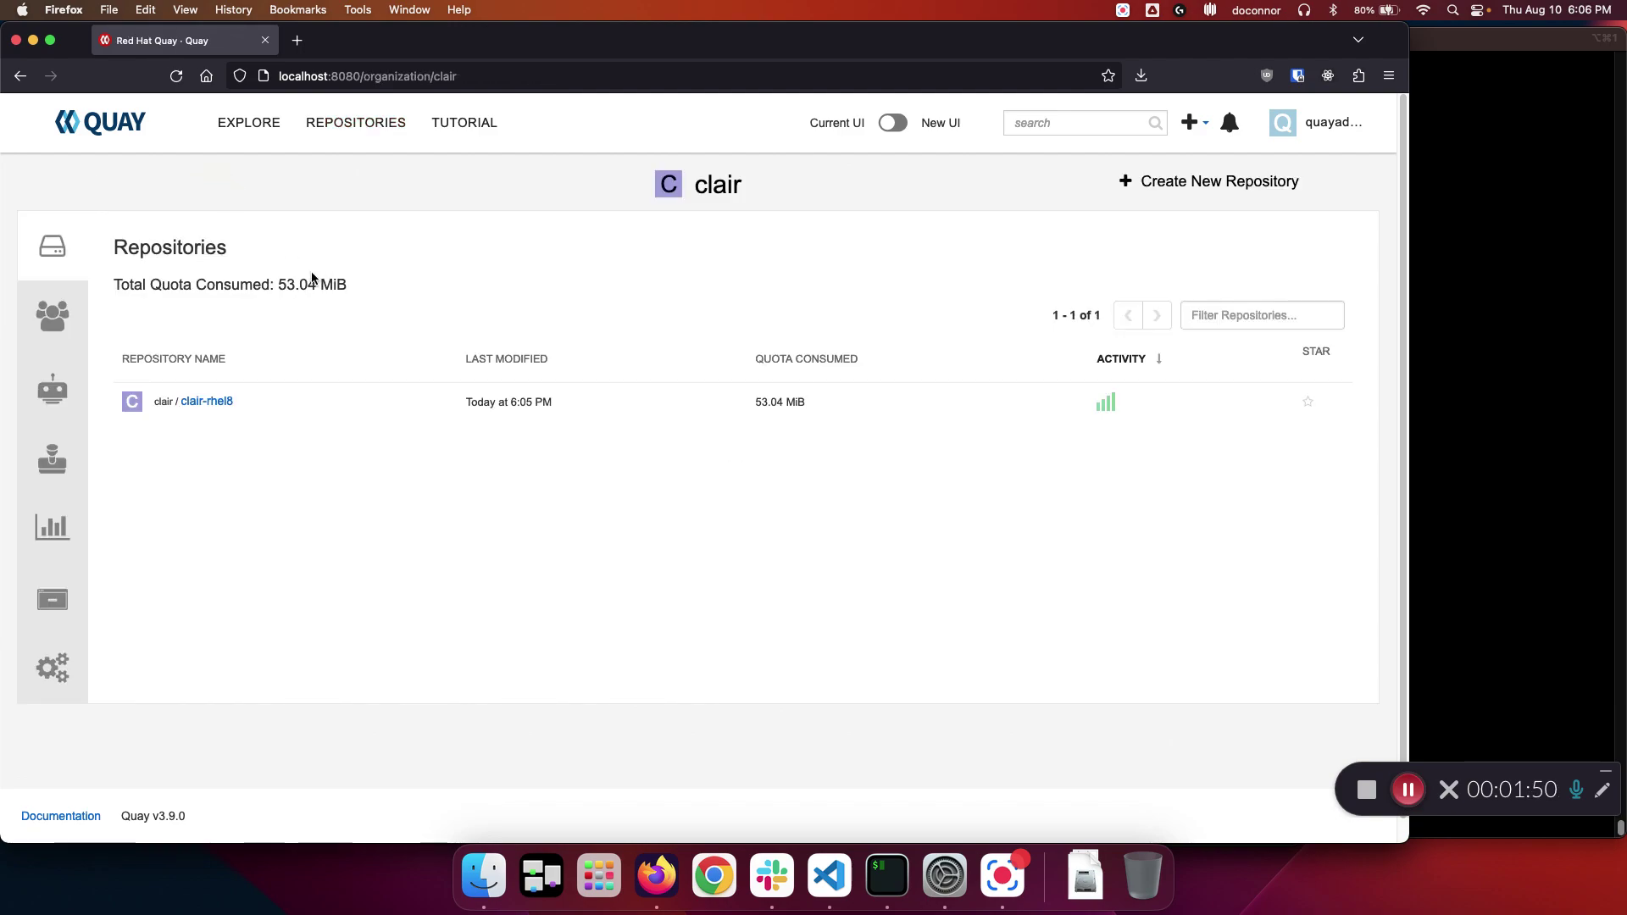
{"action": "left_click_drag", "start_coordinate": [351, 286], "coordinate": [278, 285]}
Return to iTerm2 and run docker push localhost:8080/clair/clair-rhel8:v3.8.6 from the command history.
{"action": "left_click", "coordinate": [1523, 531]}
{"action": "key", "text": "ctrl+r"}
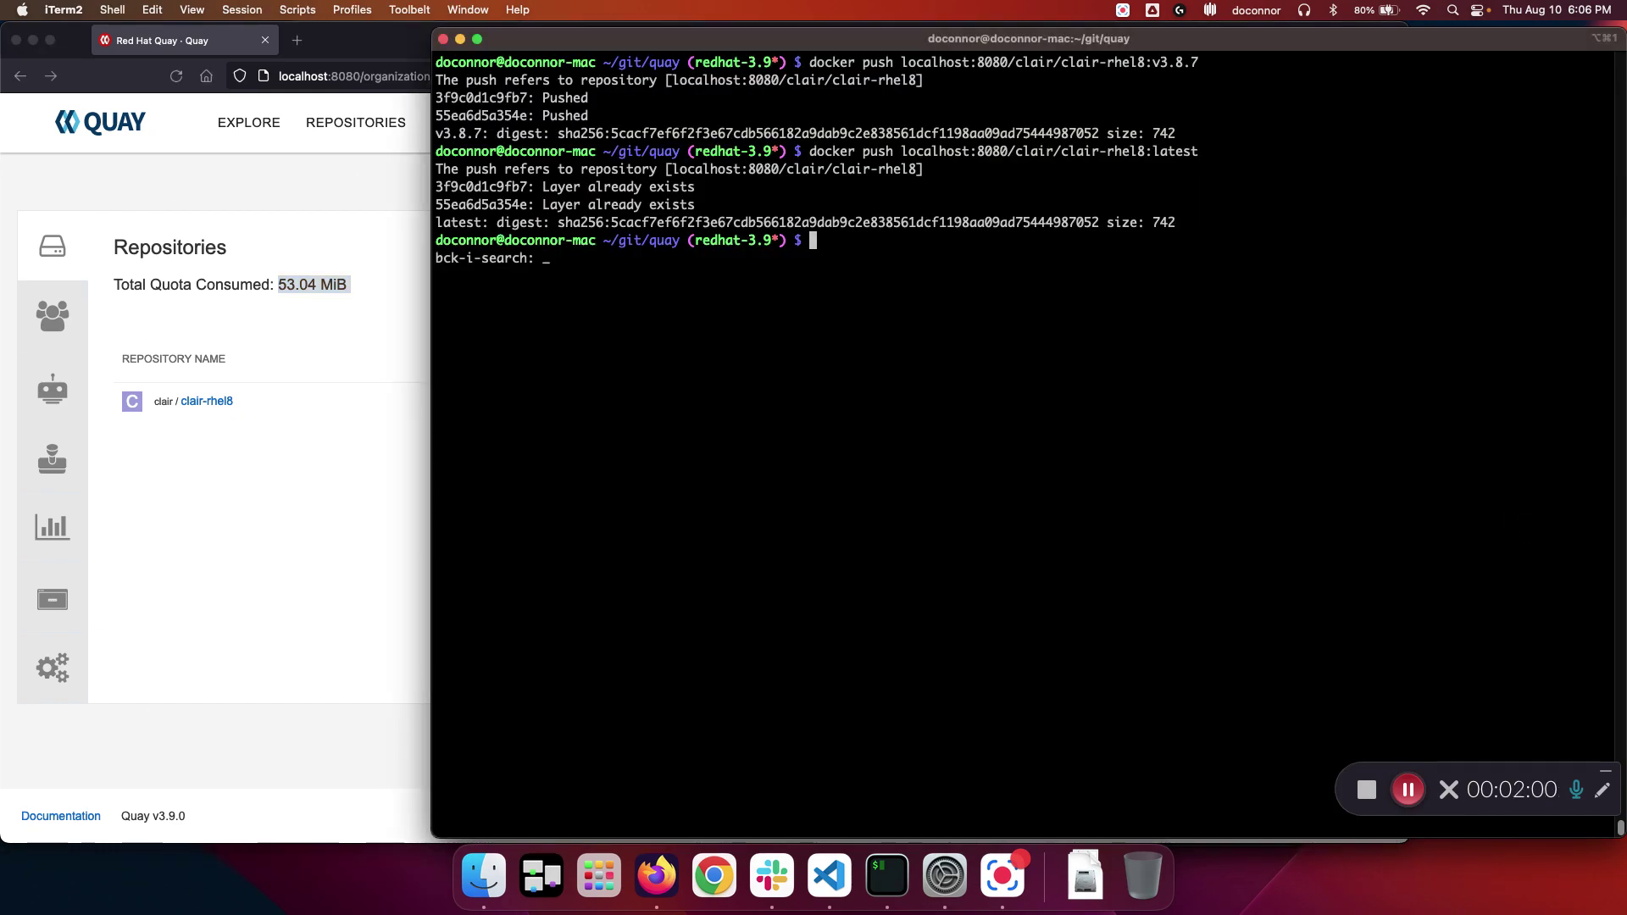
{"action": "type", "text": "push"}
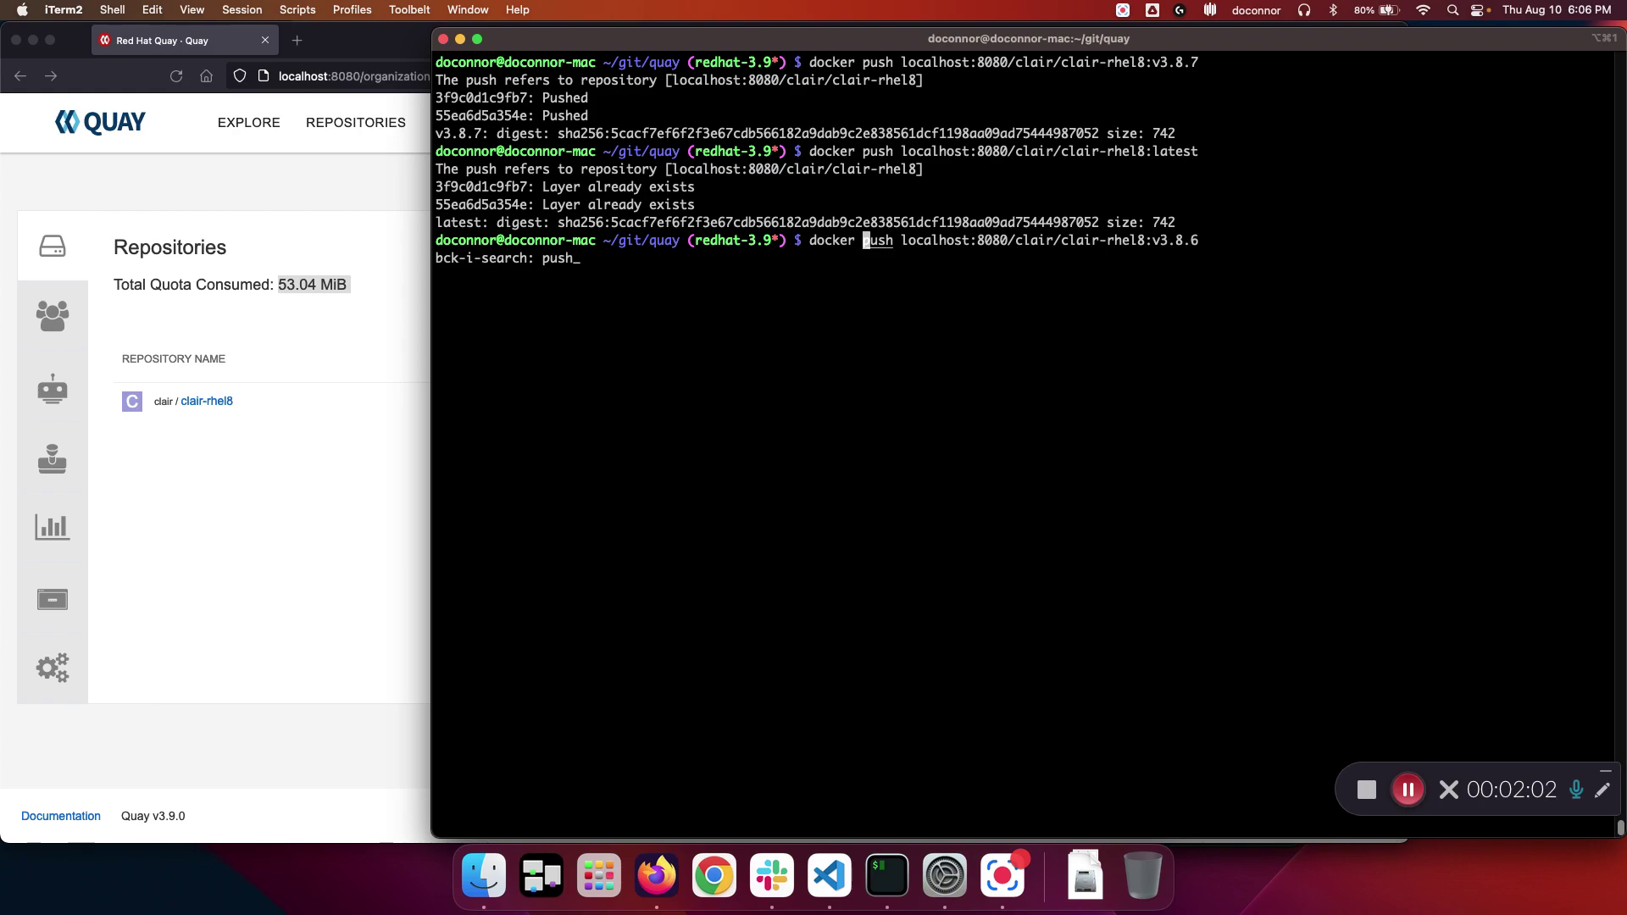
{"action": "key", "text": "Return"}
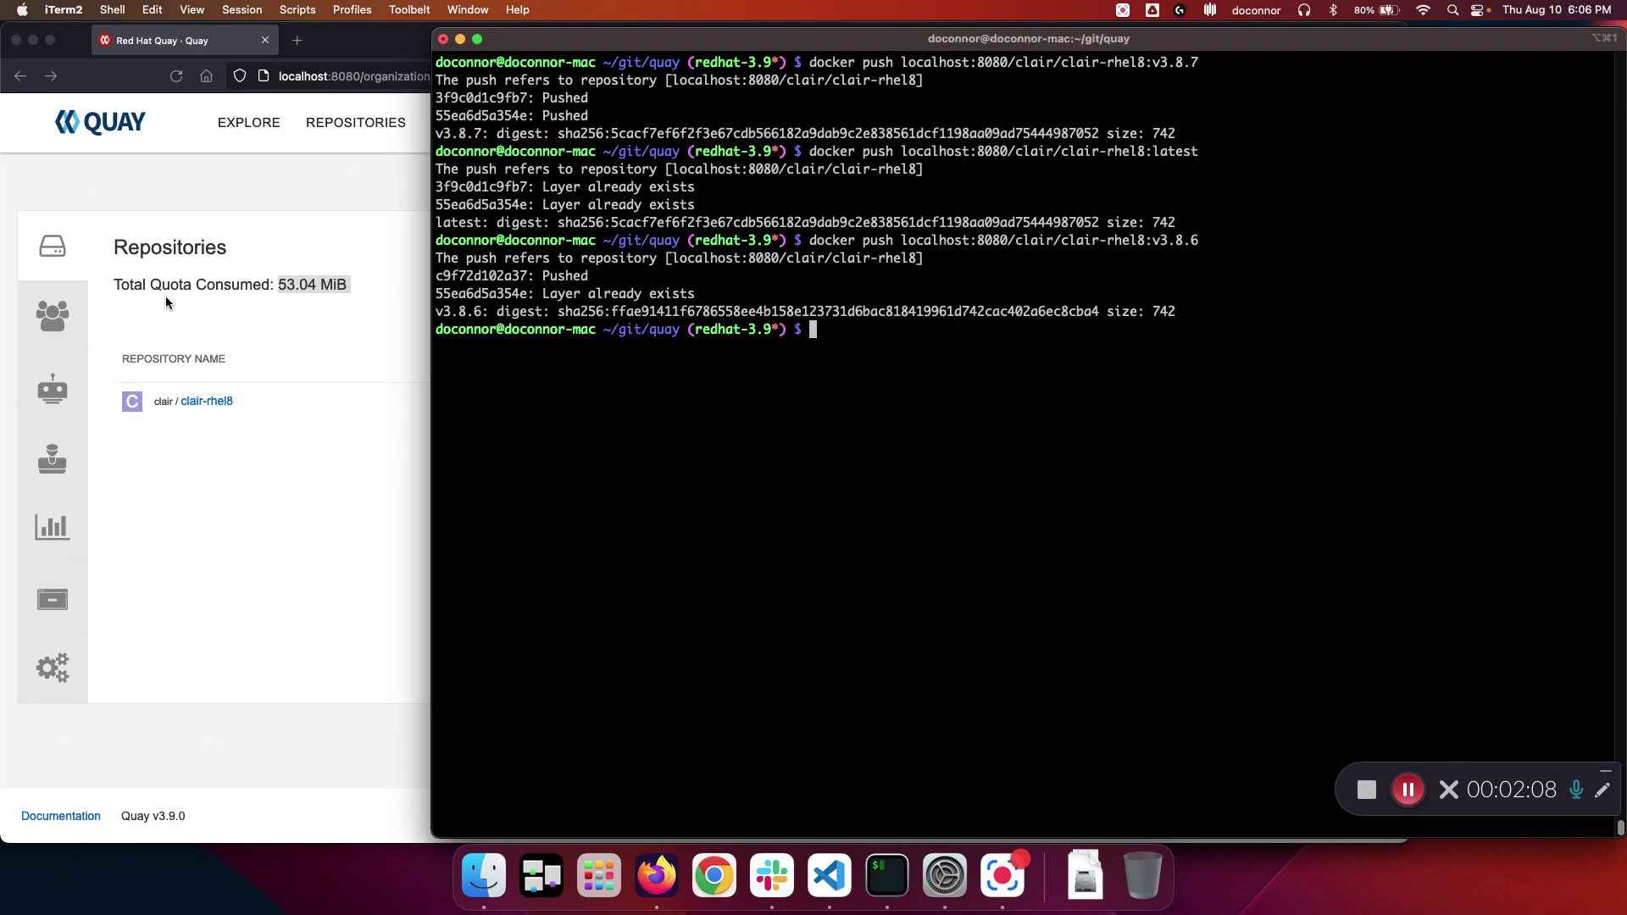
Switch to Firefox and check the clair-rhel8 repository's tags and the clair organization's total quota consumed.
{"action": "left_click", "coordinate": [209, 220]}
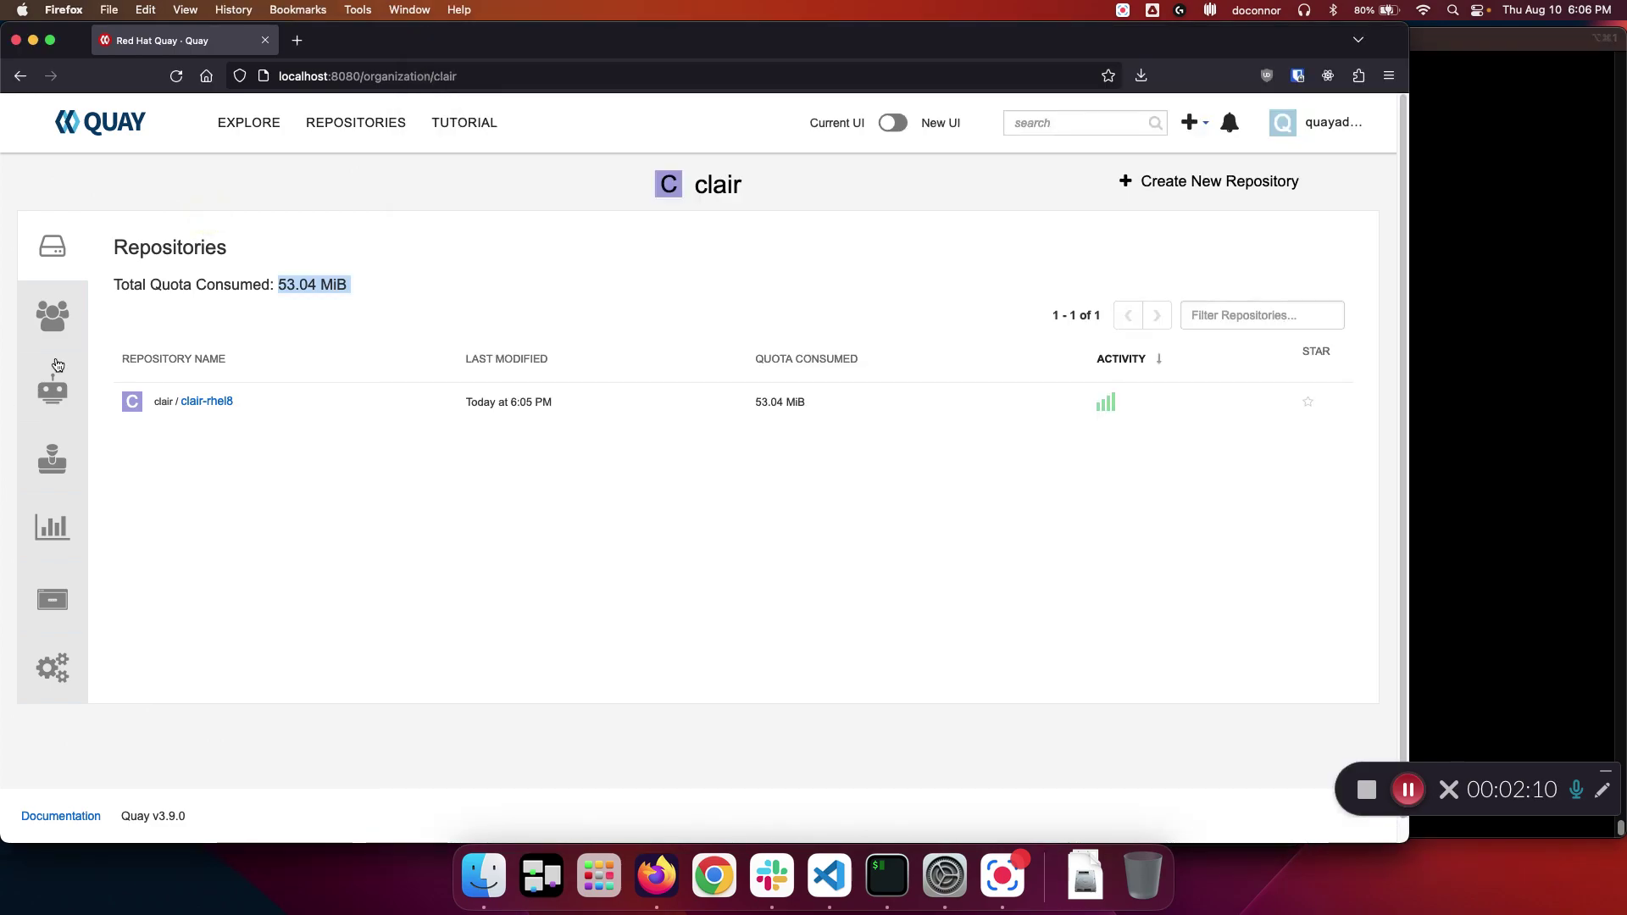
{"action": "left_click", "coordinate": [317, 192]}
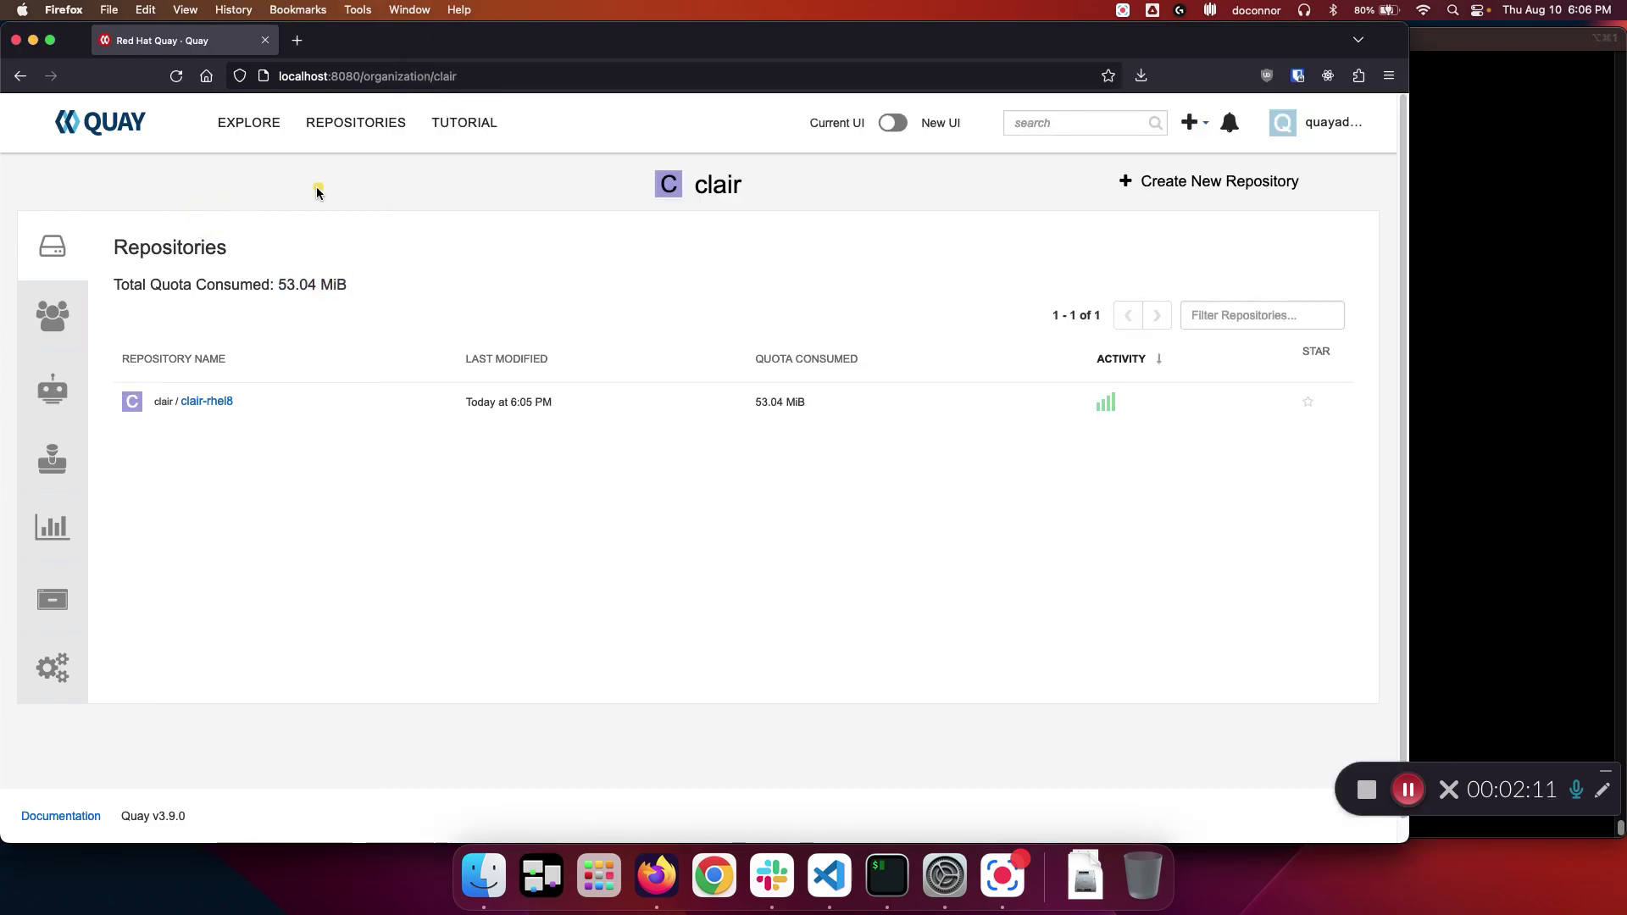
{"action": "left_click", "coordinate": [206, 400]}
{"action": "left_click", "coordinate": [85, 340]}
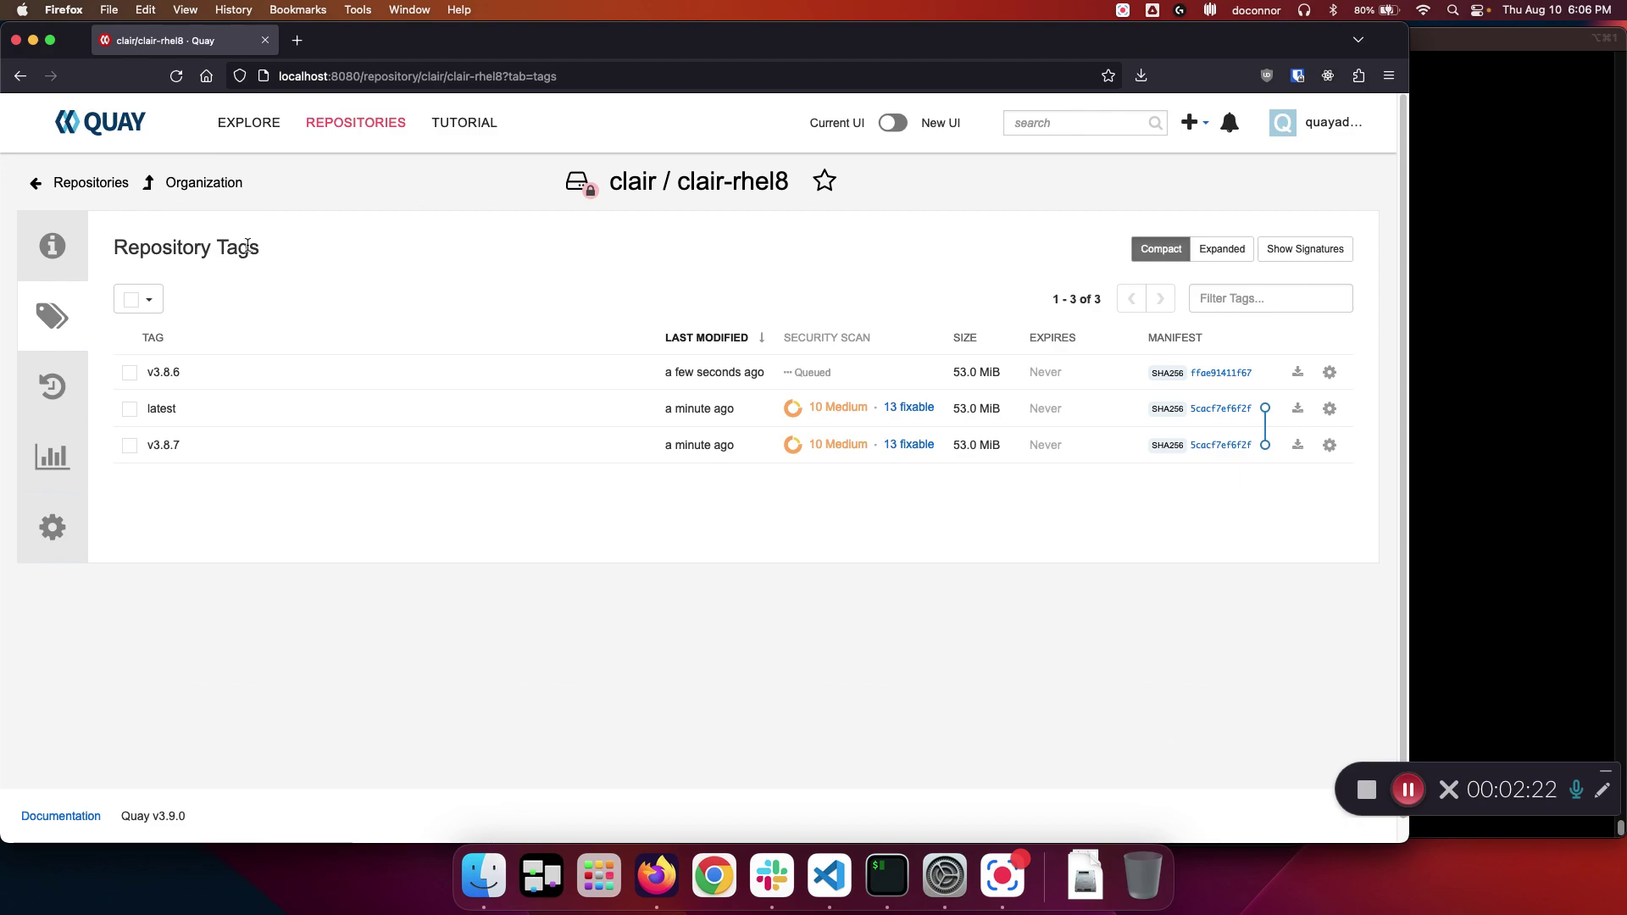
{"action": "left_click", "coordinate": [219, 185]}
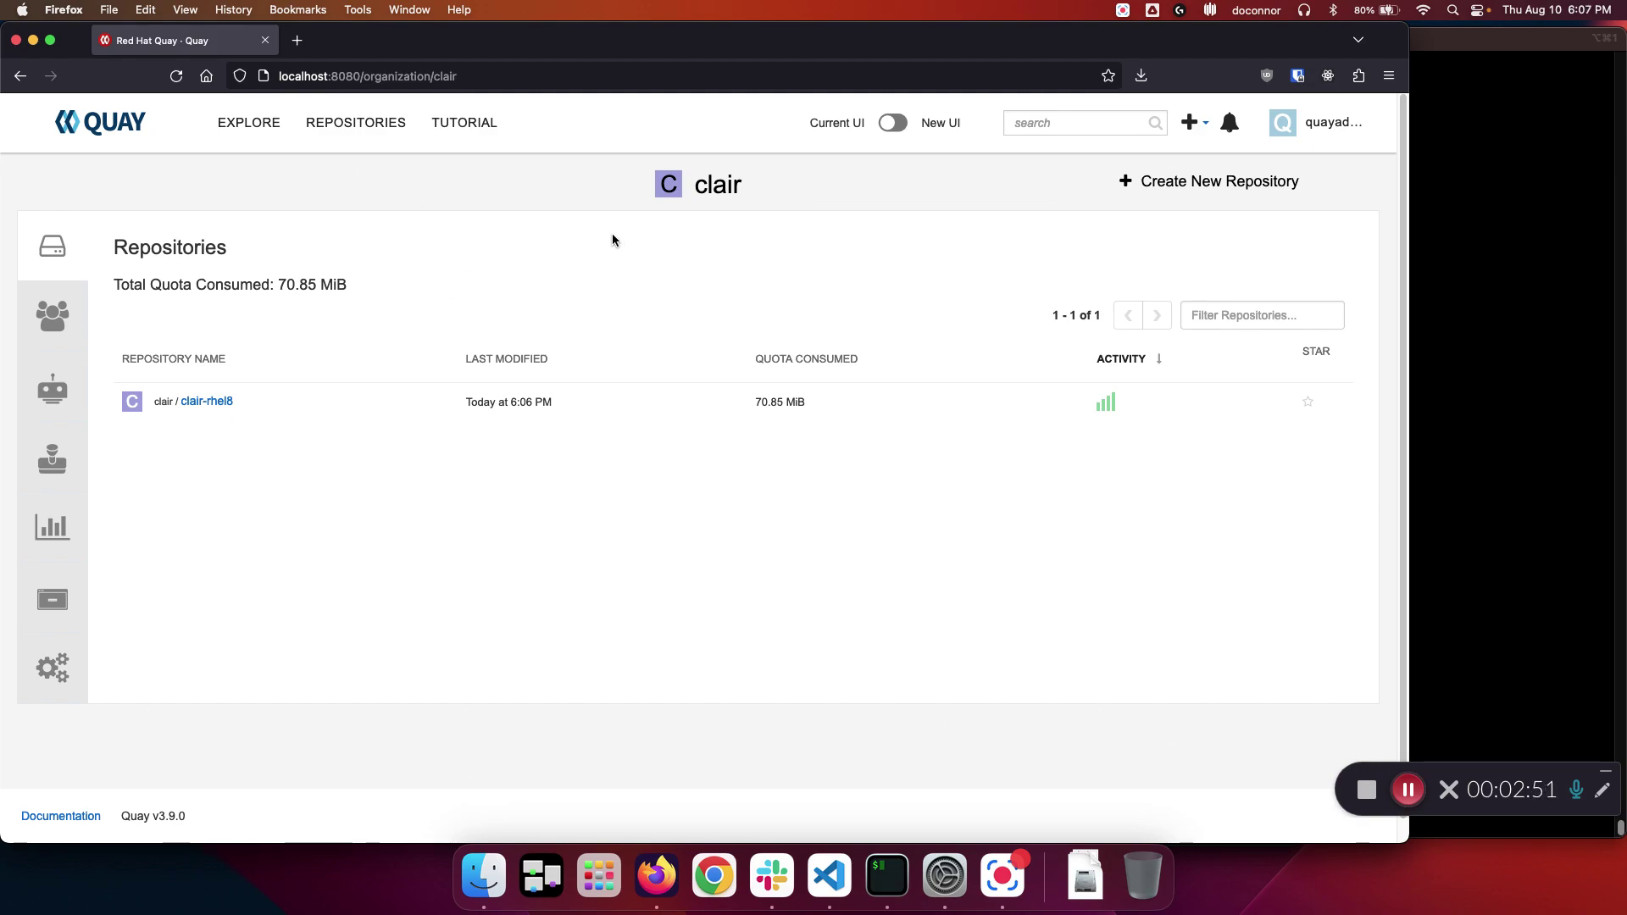
{"action": "left_click", "coordinate": [1203, 181]}
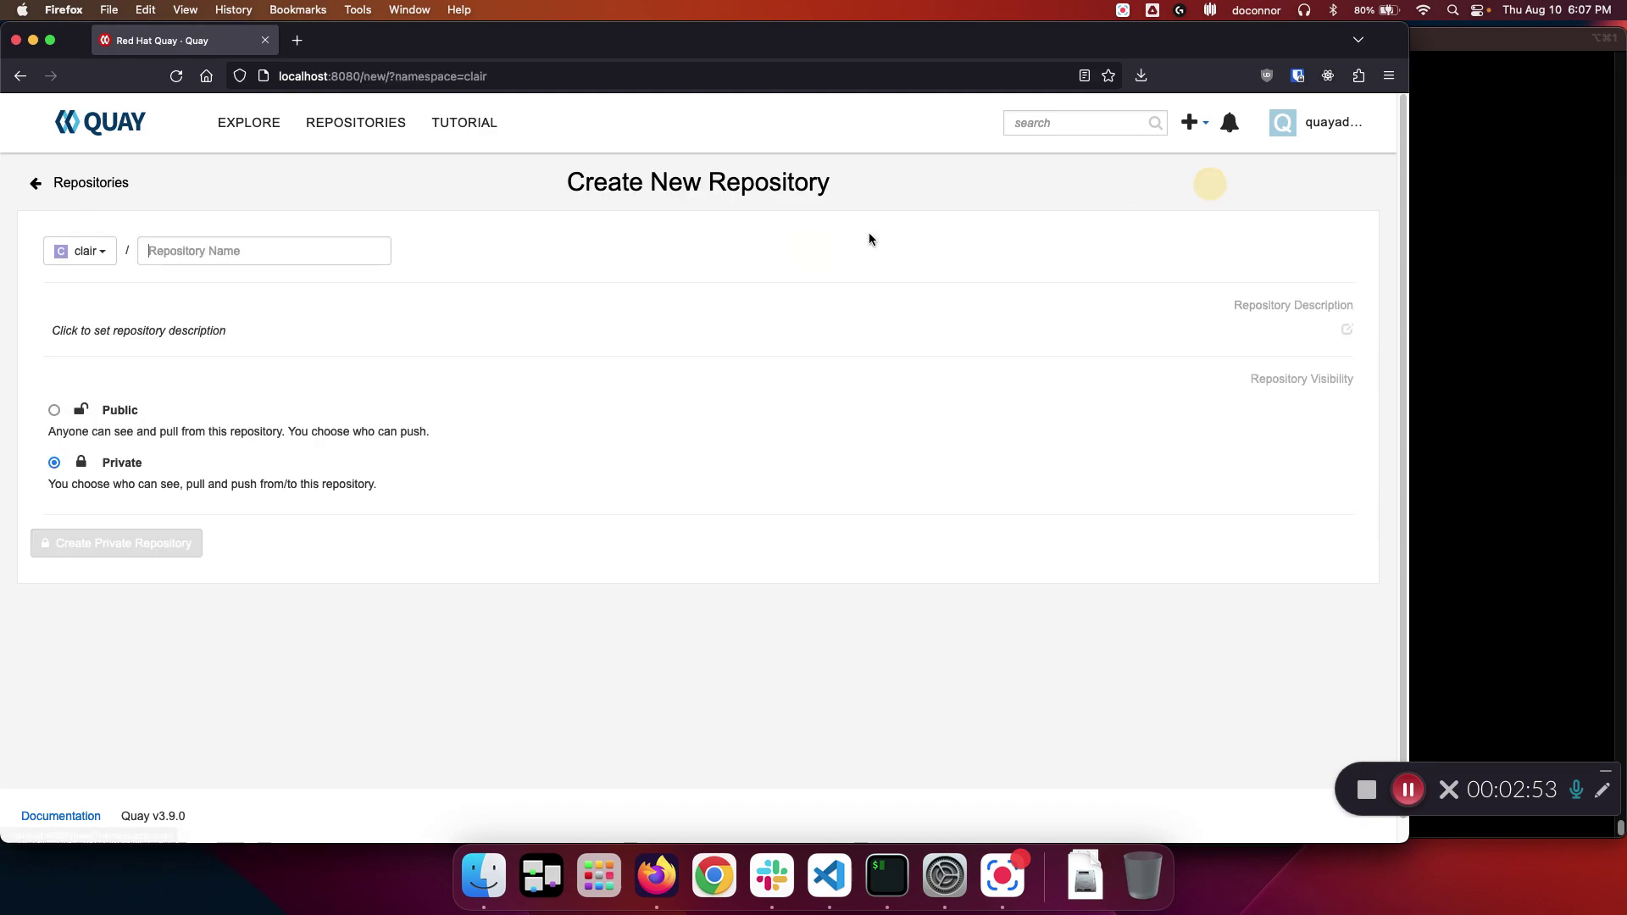
{"action": "left_click", "coordinate": [314, 255]}
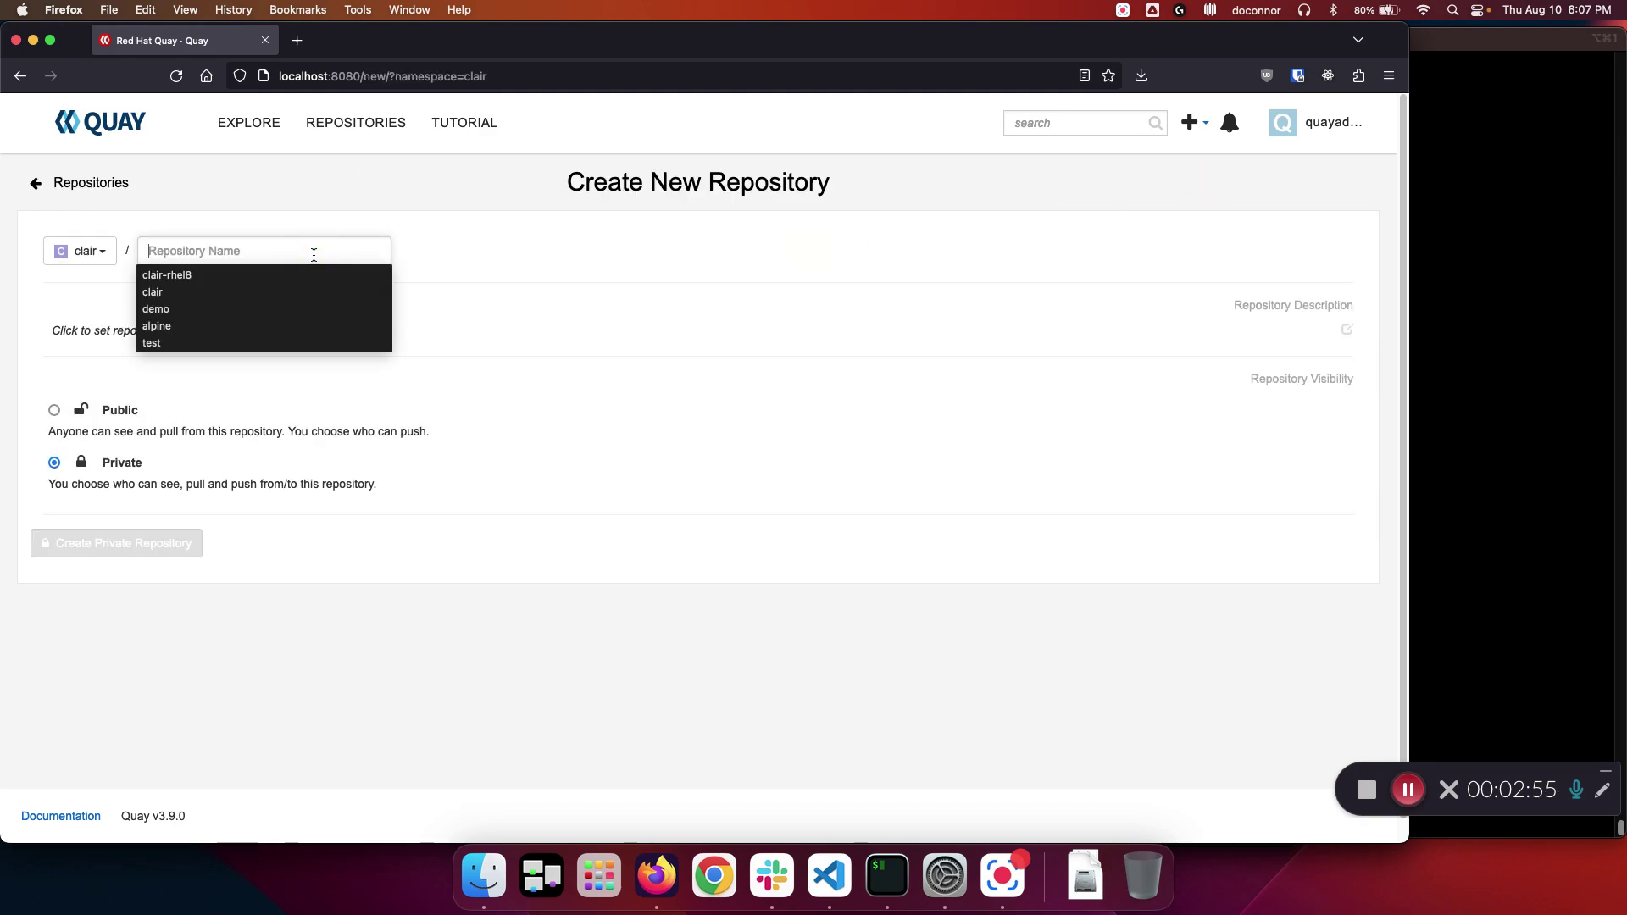
{"action": "left_click", "coordinate": [66, 186]}
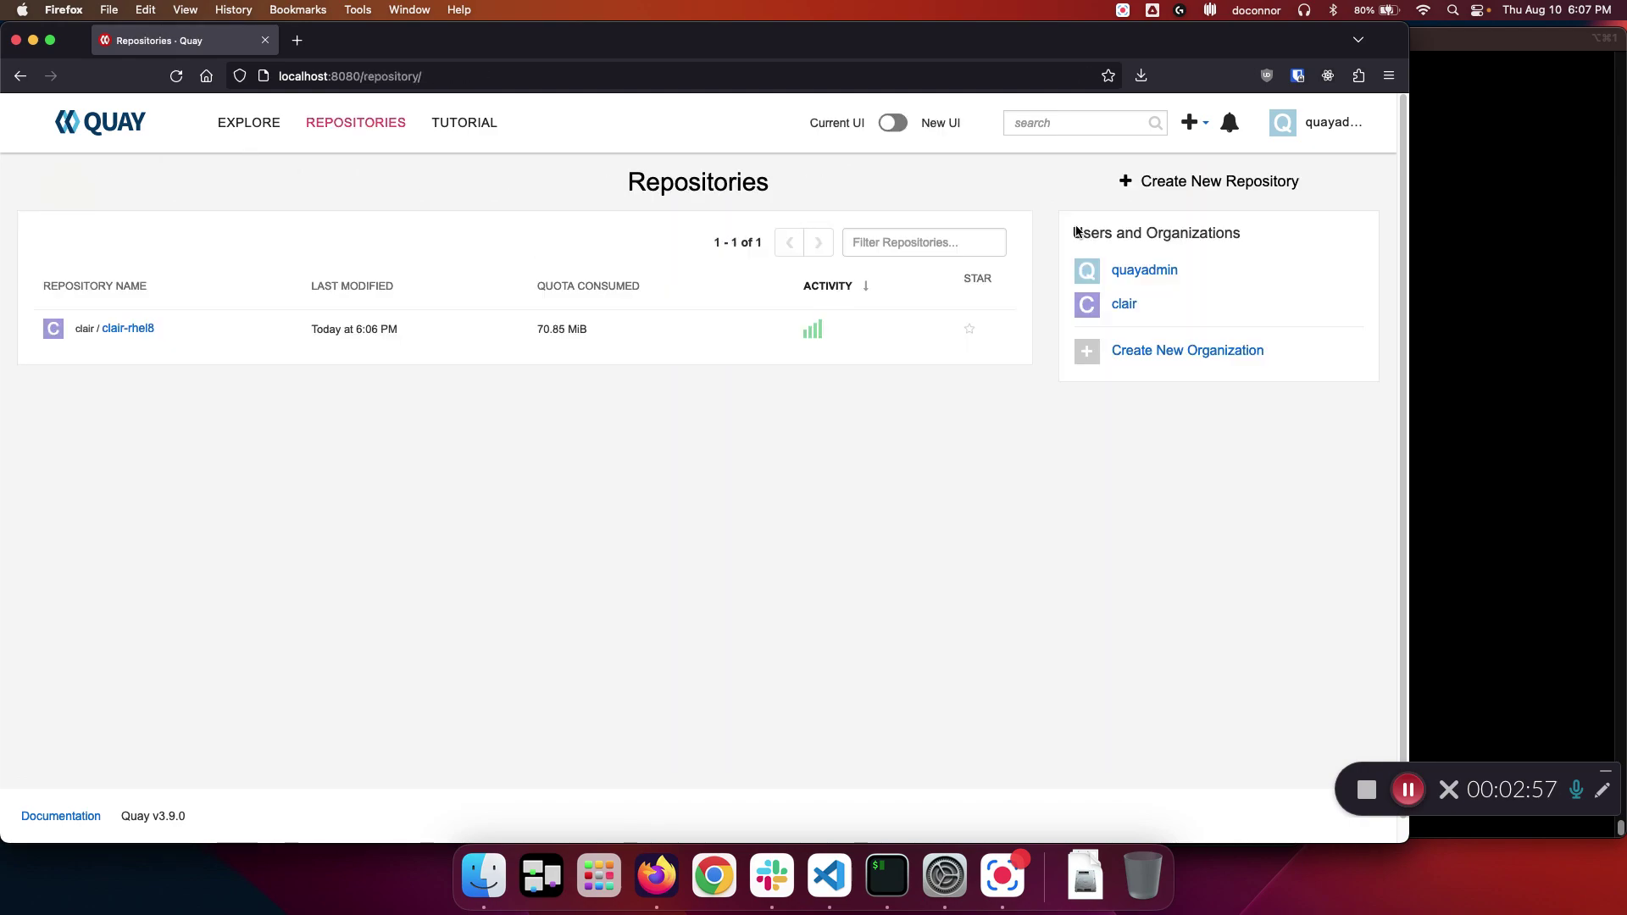
Create a new organization named alpine.
{"action": "left_click", "coordinate": [1189, 123]}
{"action": "left_click", "coordinate": [1154, 149]}
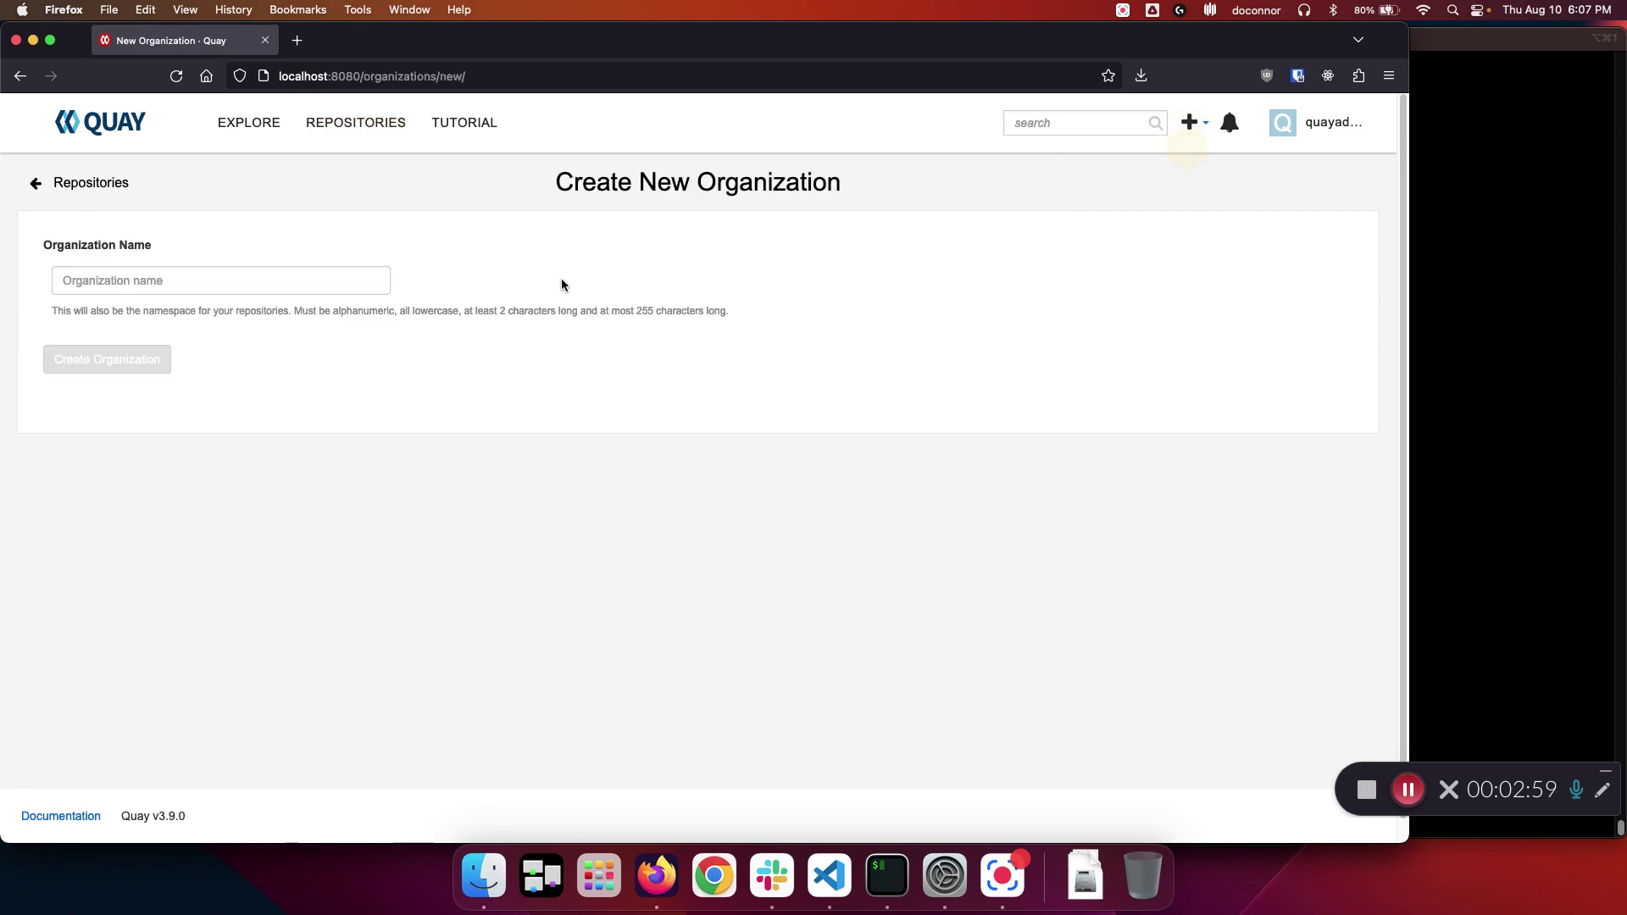
{"action": "left_click", "coordinate": [300, 272]}
{"action": "type", "text": "alpin"}
{"action": "key", "text": "Down"}
{"action": "key", "text": "Return"}
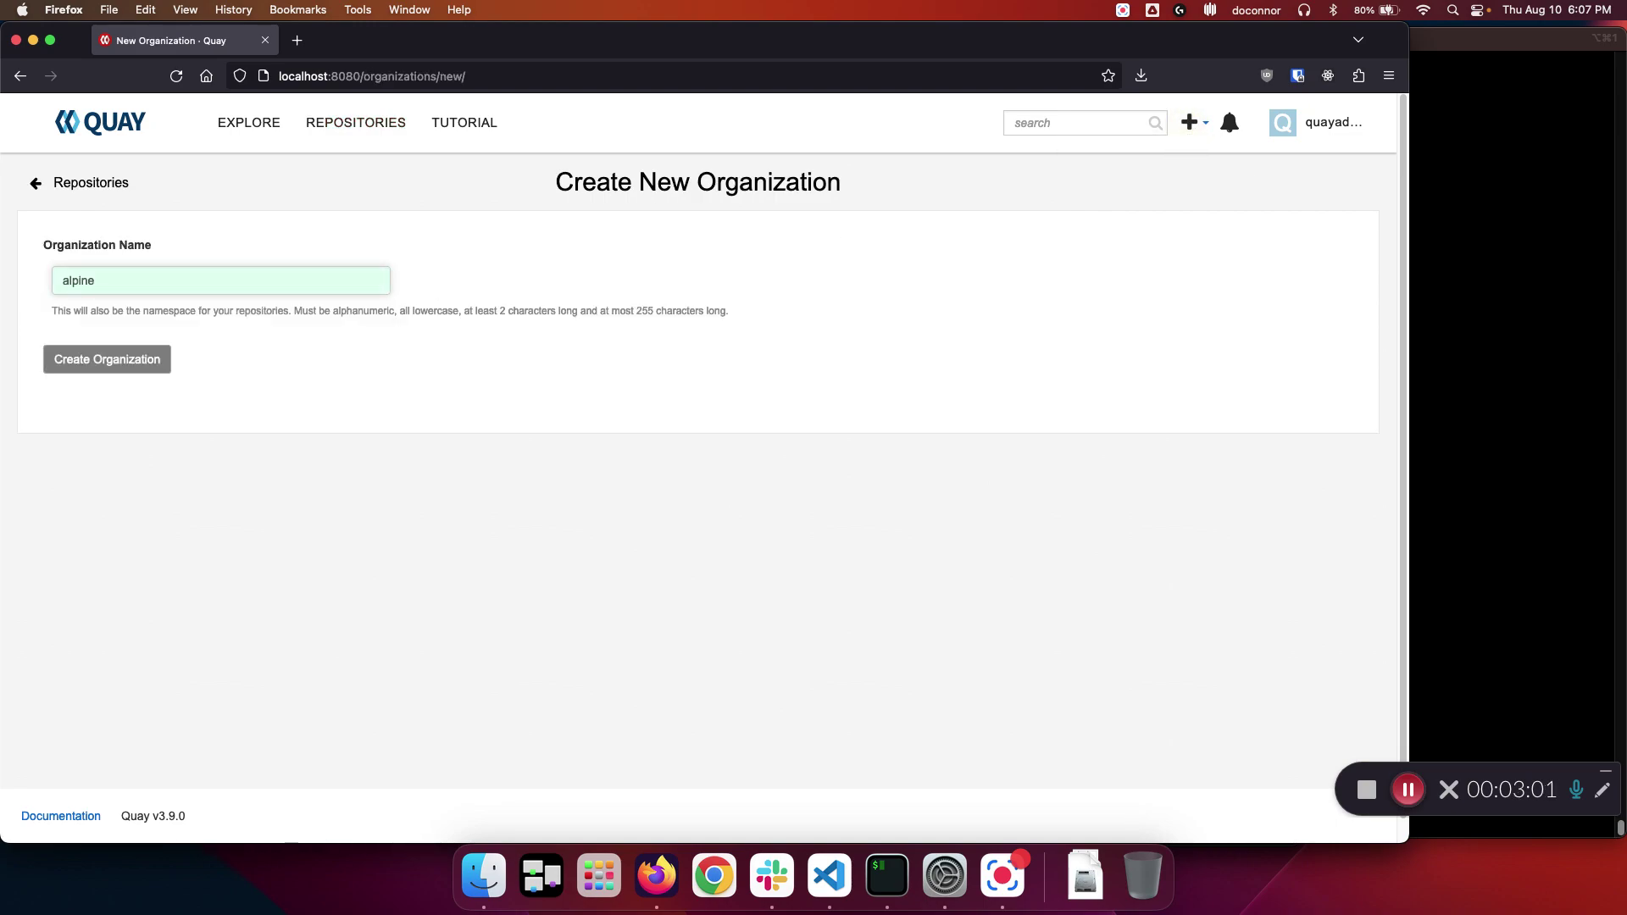
{"action": "key", "text": "Return"}
Create a private repository named alpine in the alpine organization.
{"action": "left_click", "coordinate": [1124, 178]}
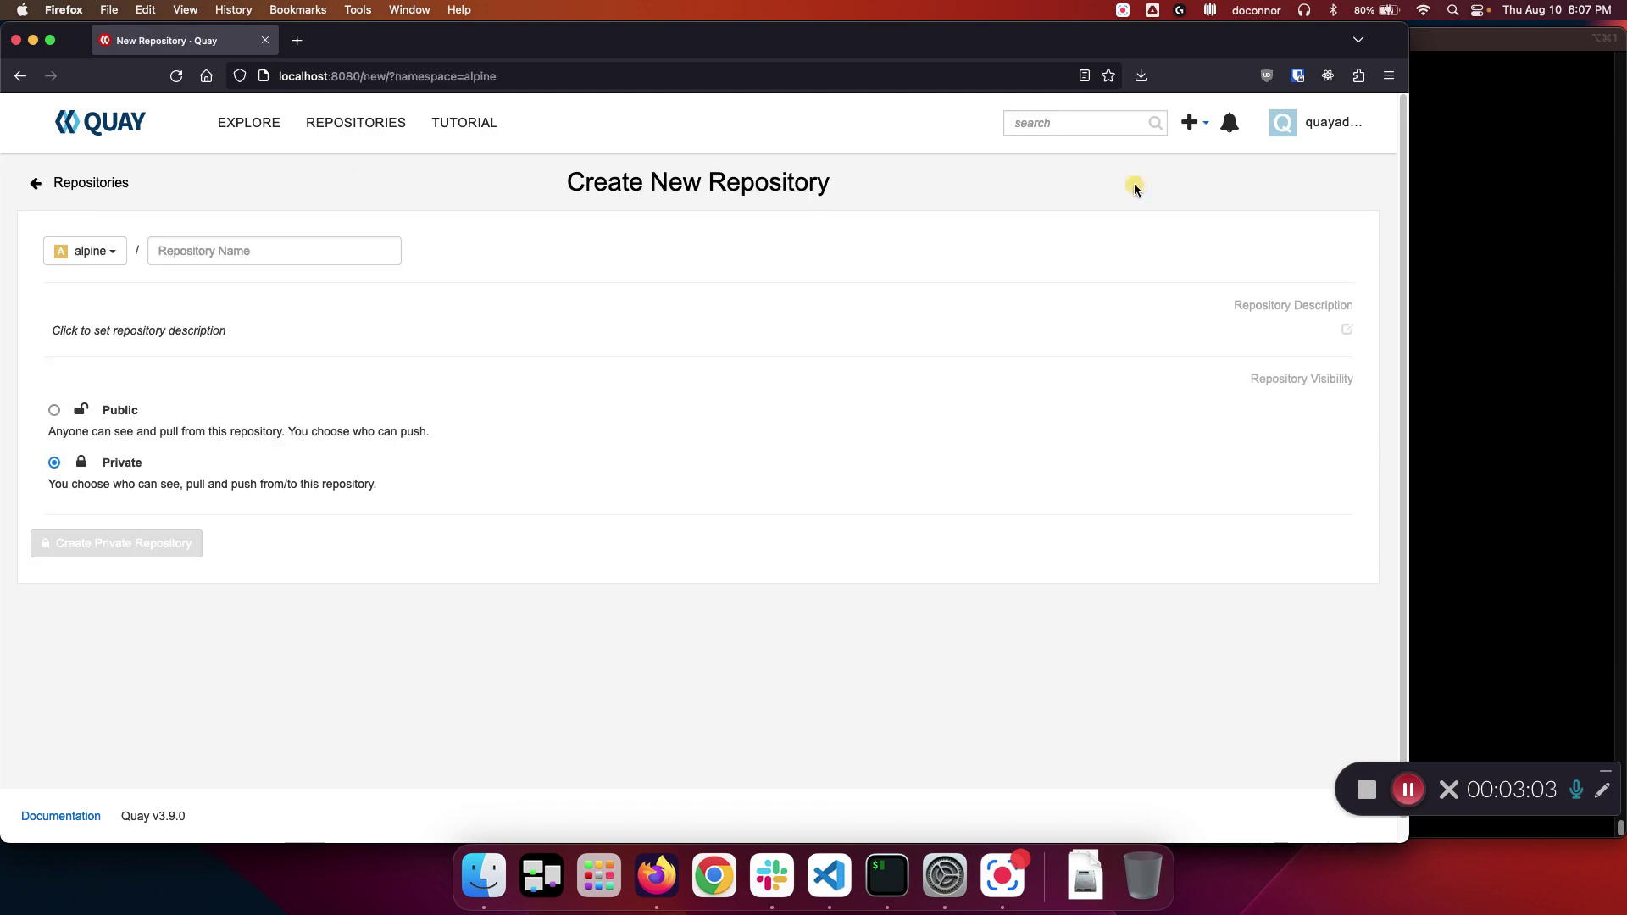
{"action": "left_click", "coordinate": [231, 242]}
{"action": "type", "text": "alpine"}
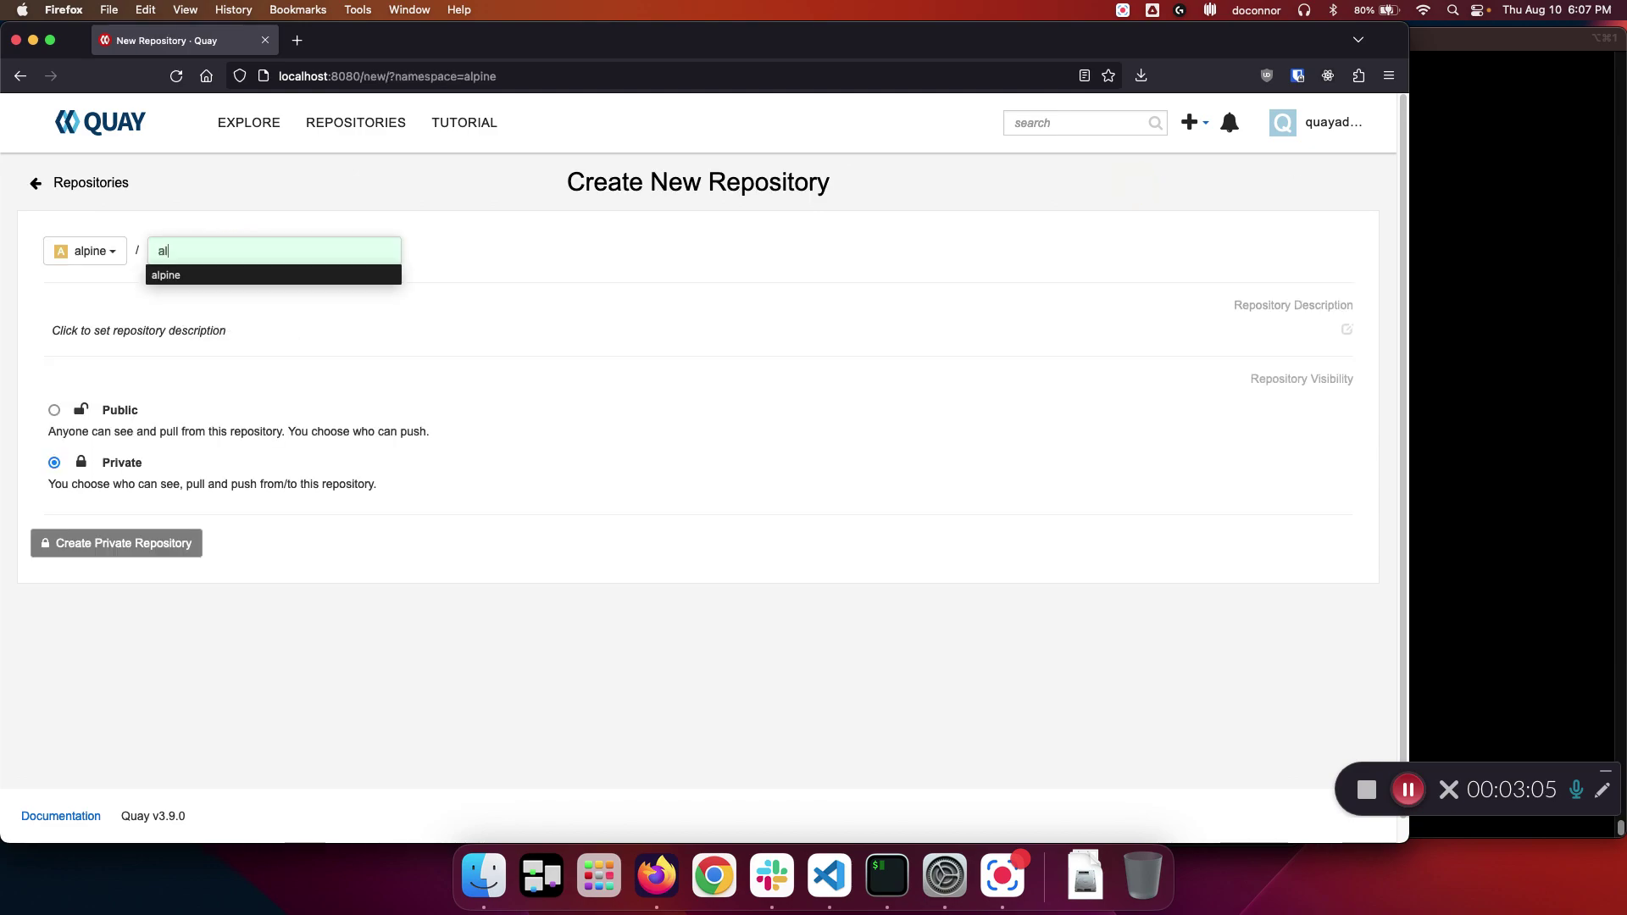
{"action": "left_click", "coordinate": [166, 532]}
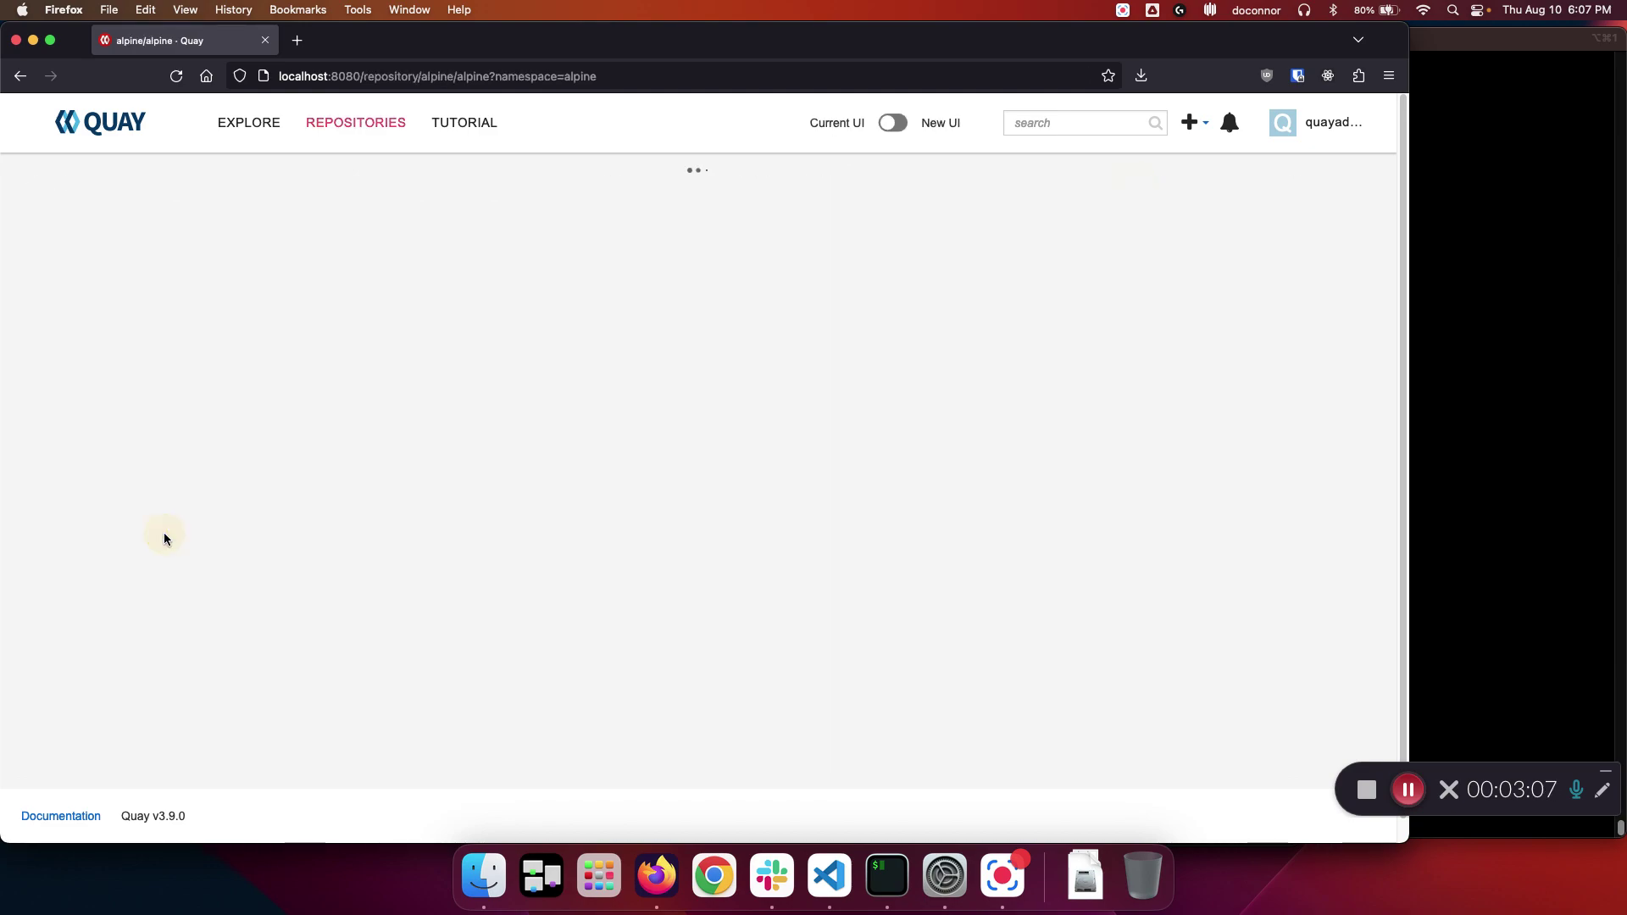
Switch to iTerm2 and run skopeo copy -a --dest-tls-verify=false docker://docker.io/alpine:3.18.3 docker://localhost:8080/alpine/alpine:3.18.3.
{"action": "key", "text": "super+Tab"}
{"action": "key", "text": "ctrl+r"}
{"action": "type", "text": "skop"}
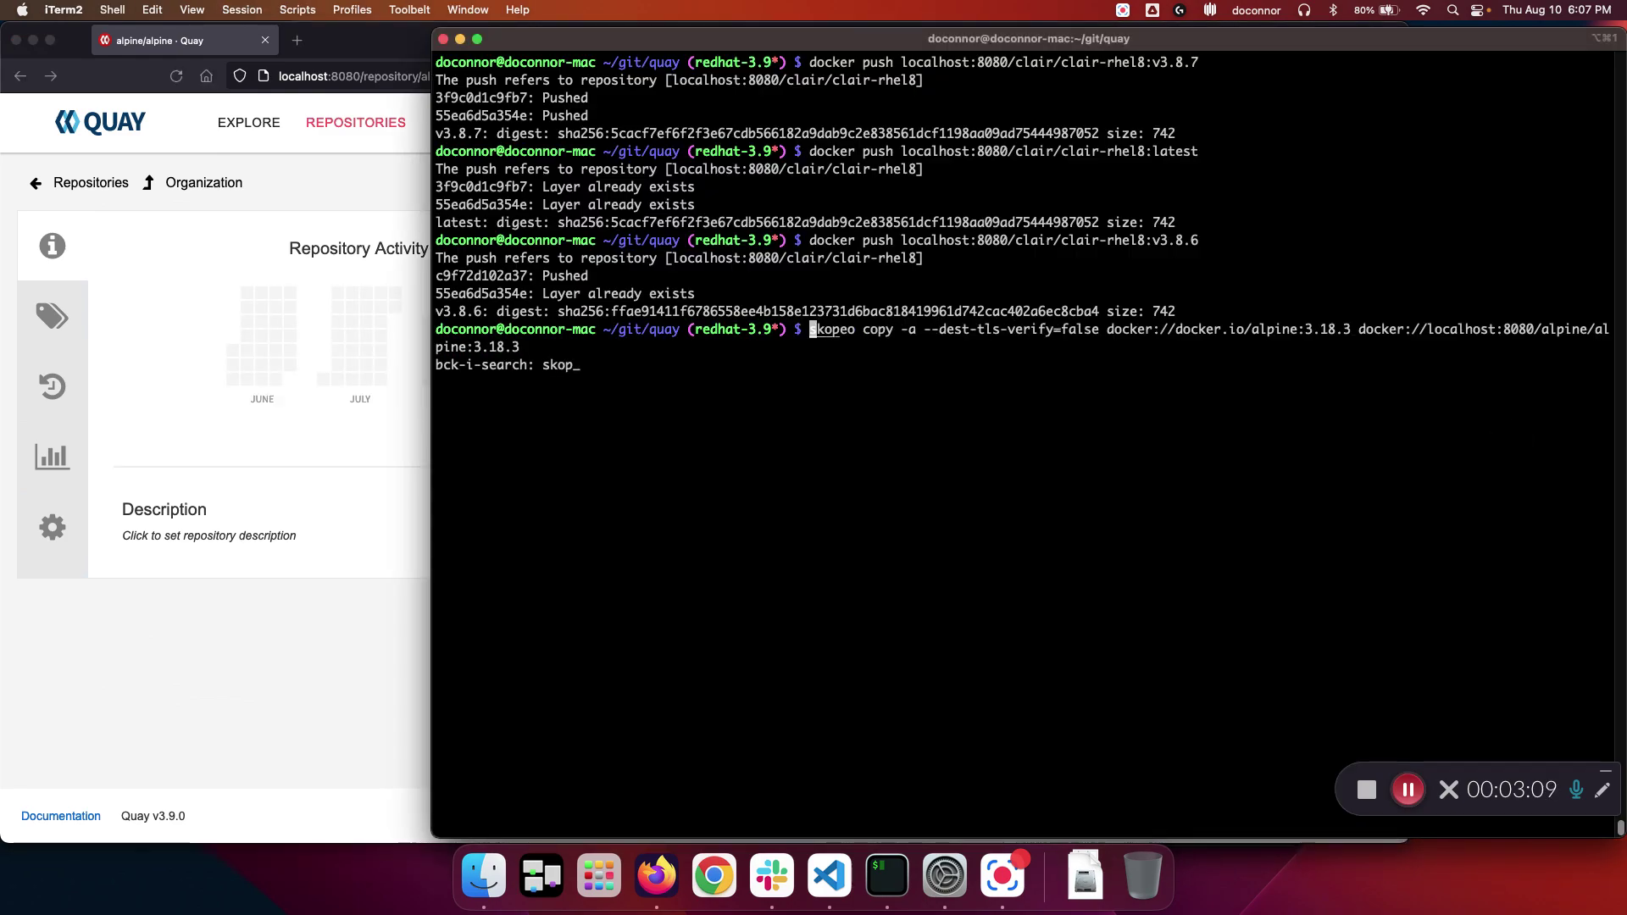
{"action": "key", "text": "Return"}
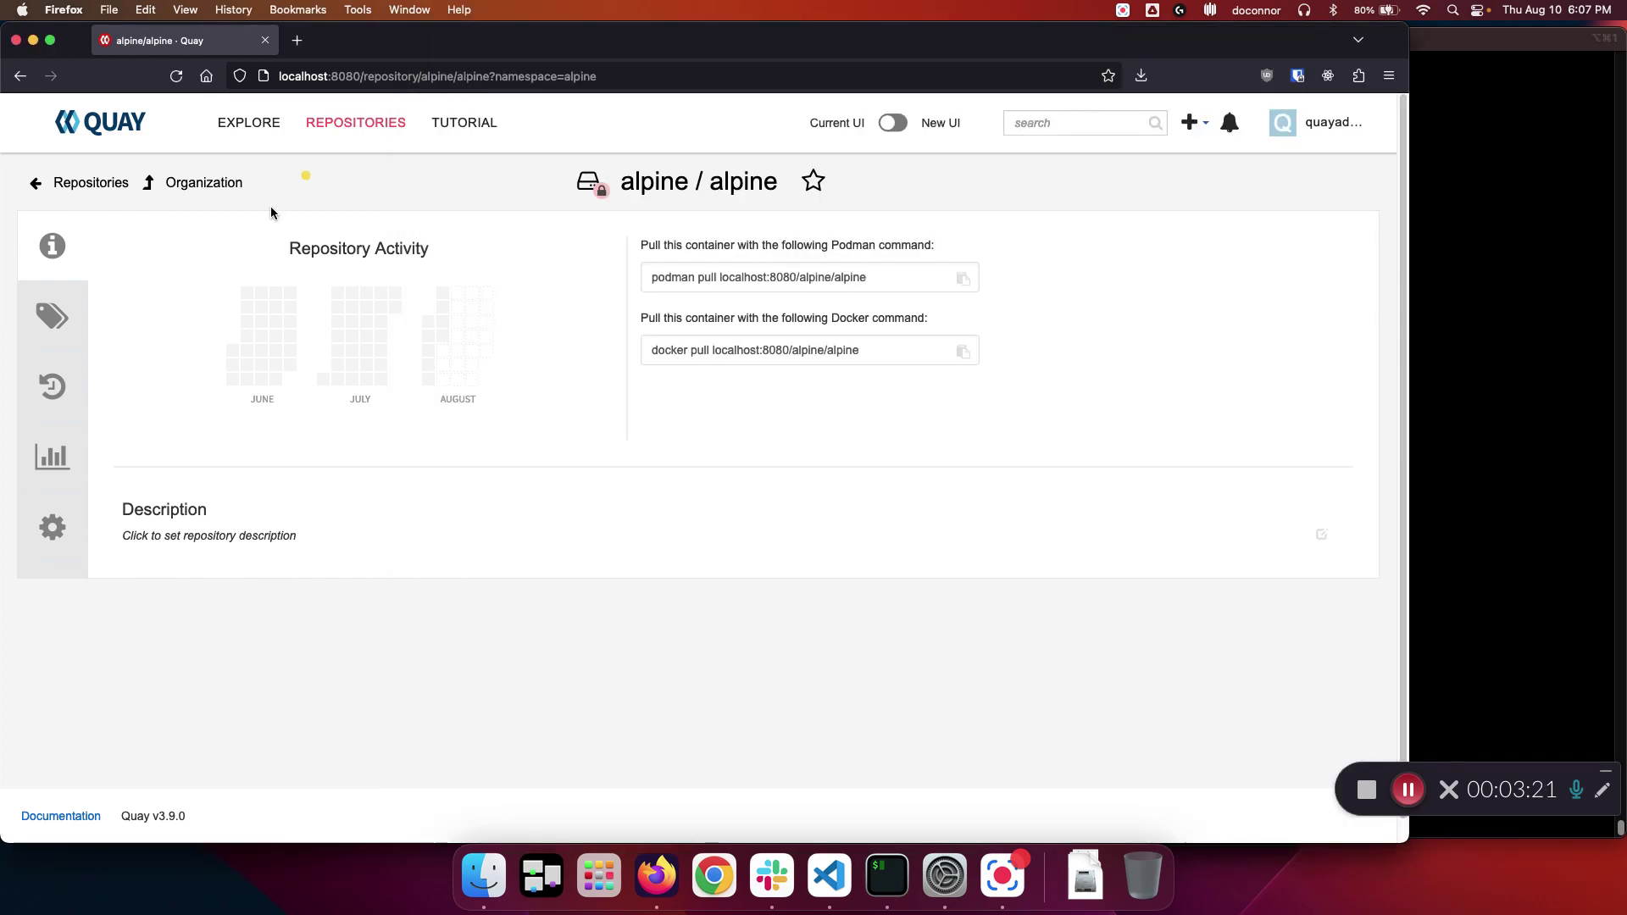
Switch to Firefox, examine the alpine repository's refreshed tags in expanded view and check the alpine organization's total quota consumed.
{"action": "left_click", "coordinate": [271, 206]}
{"action": "left_click", "coordinate": [56, 313]}
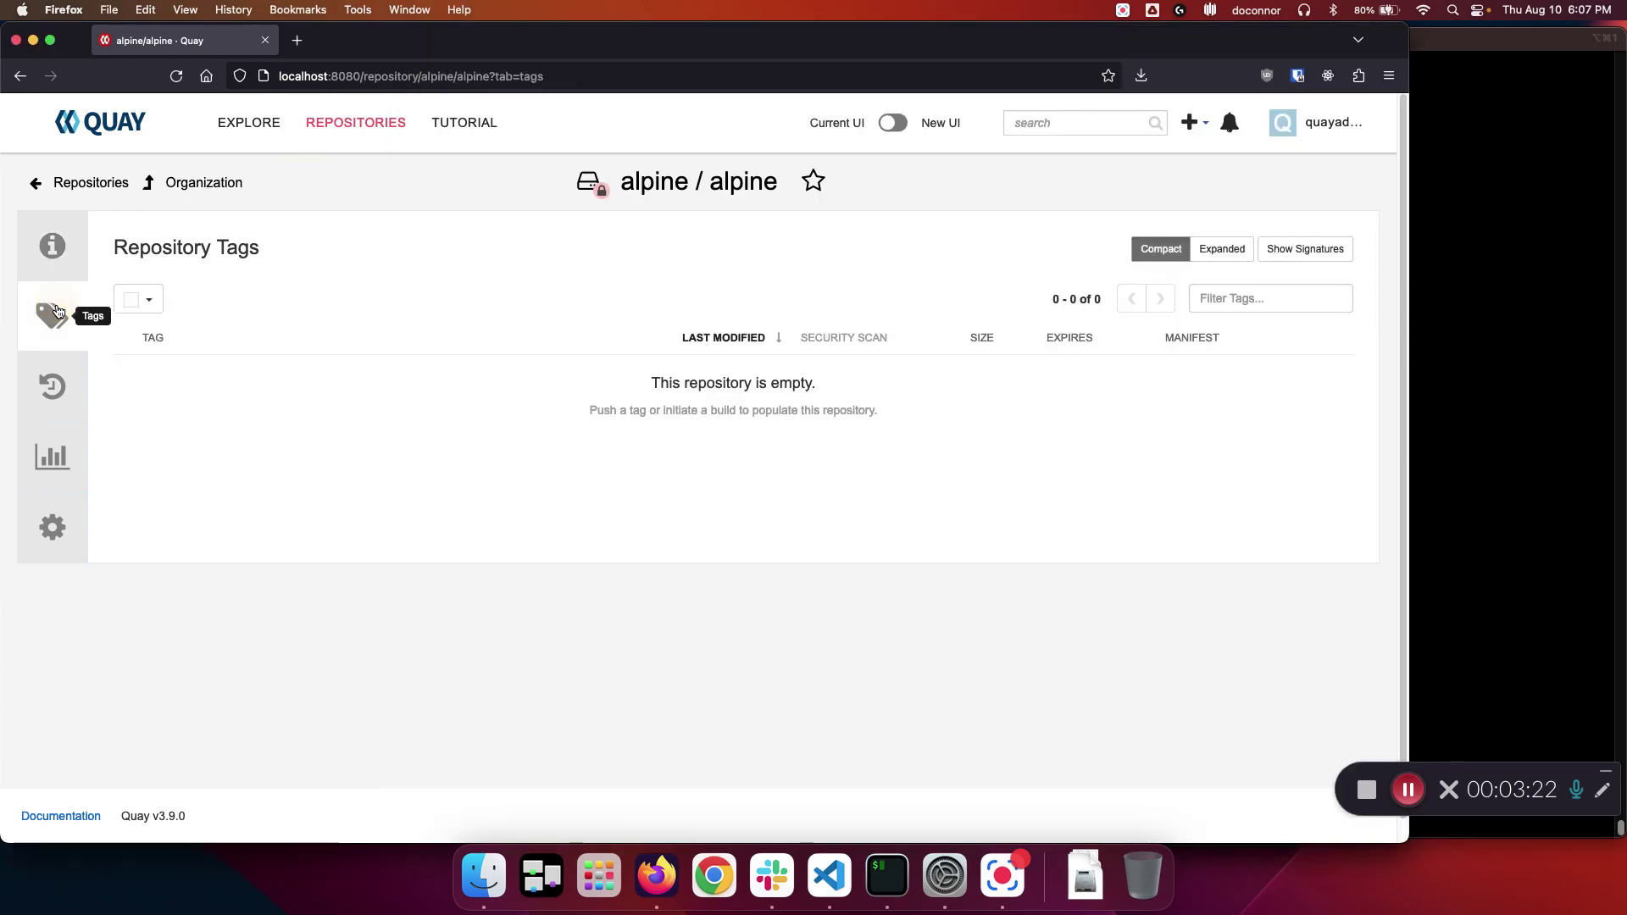
{"action": "left_click", "coordinate": [176, 76]}
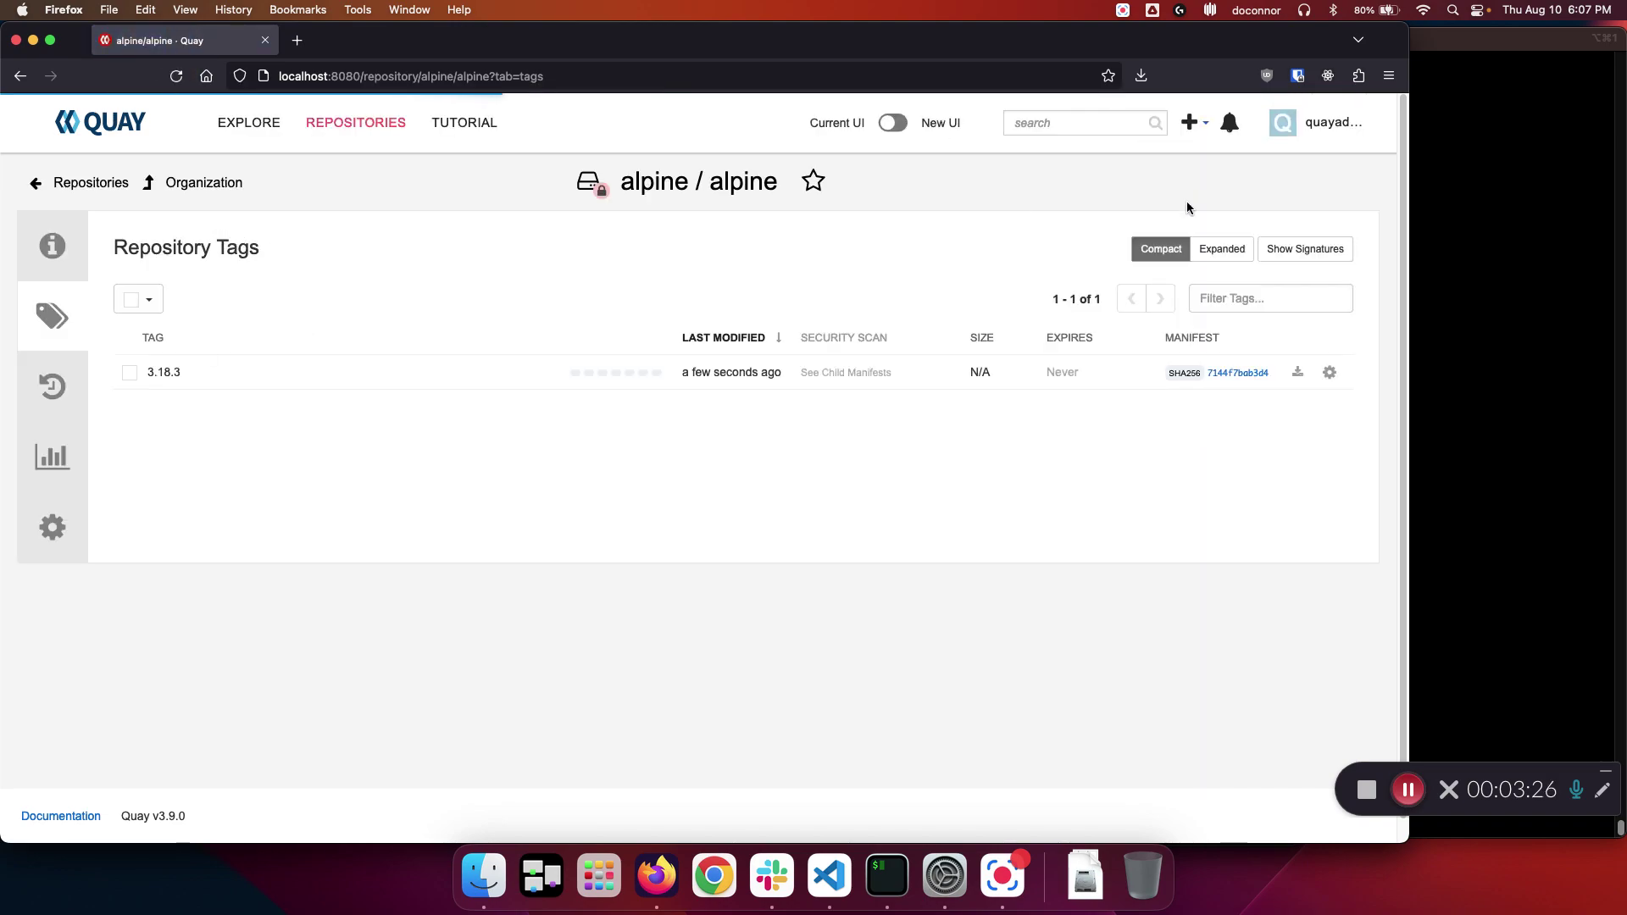
{"action": "left_click", "coordinate": [1221, 248]}
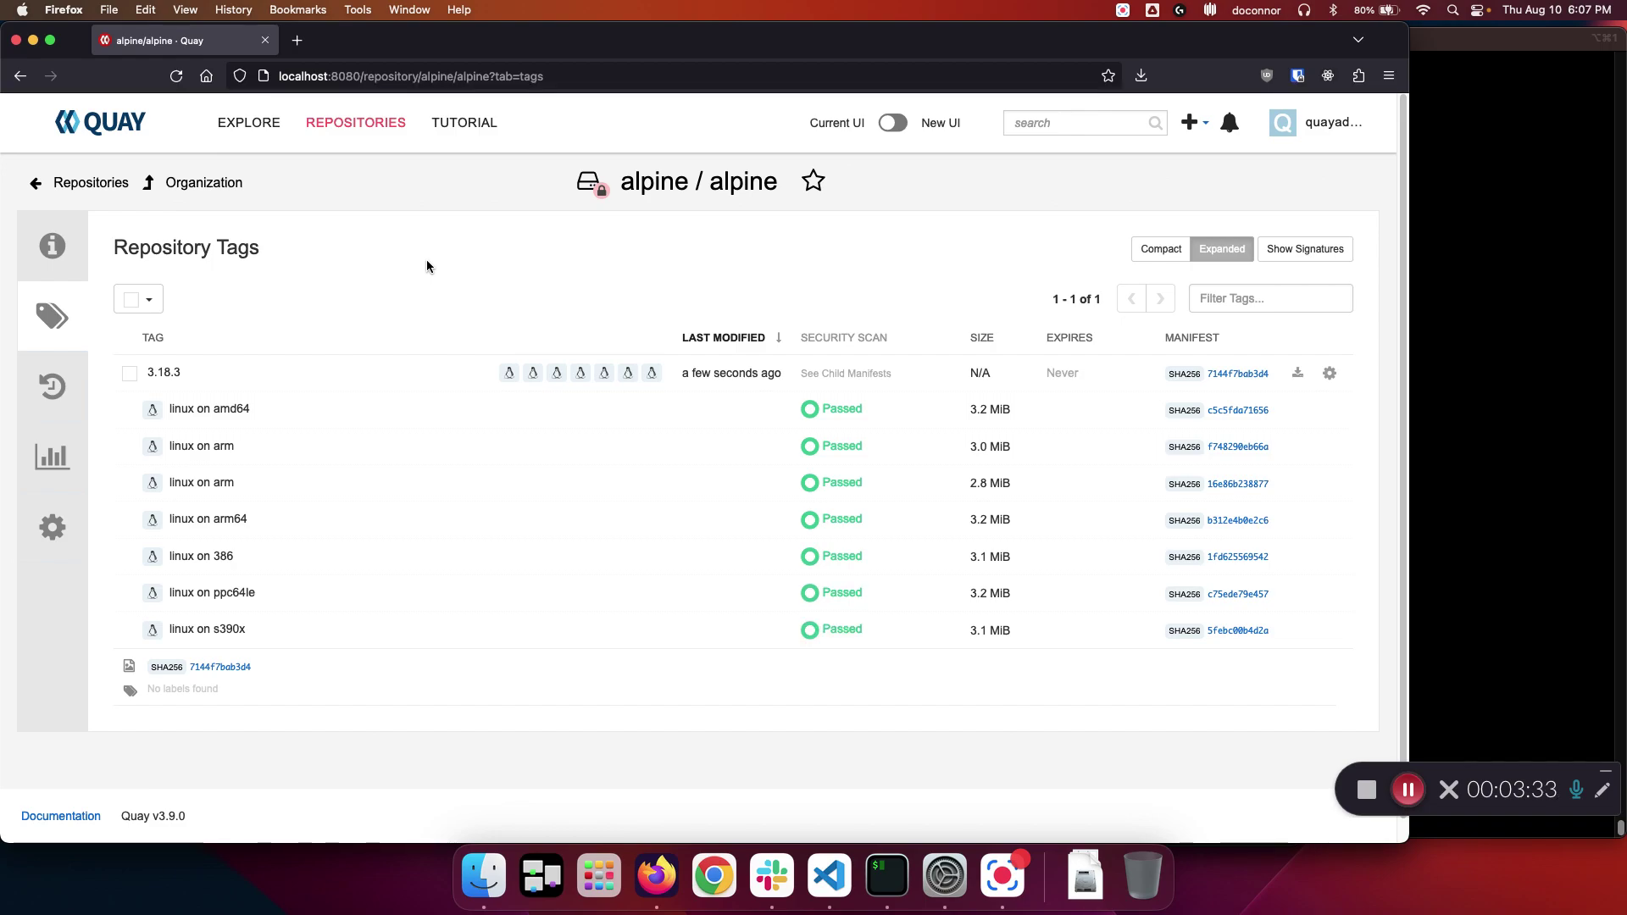
{"action": "left_click", "coordinate": [193, 182]}
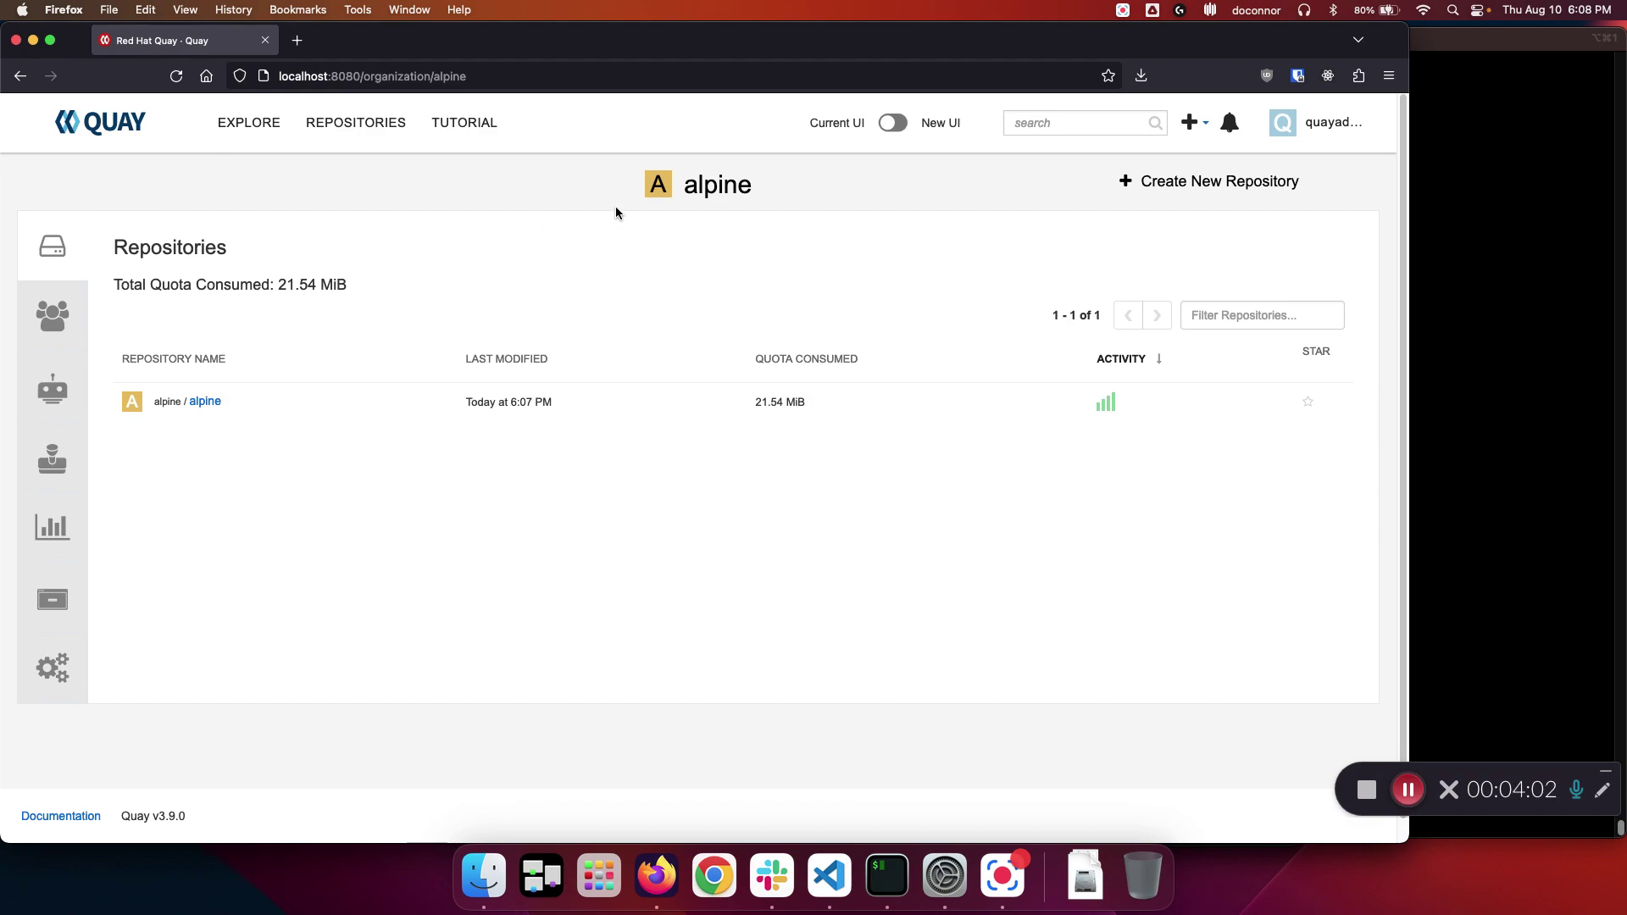
Sign out of the current account and sign in as admin, filling in the saved account password.
{"action": "left_click", "coordinate": [1309, 123]}
{"action": "left_click", "coordinate": [1345, 190]}
{"action": "type", "text": "ad"}
{"action": "key", "text": "Down"}
{"action": "key", "text": "Return"}
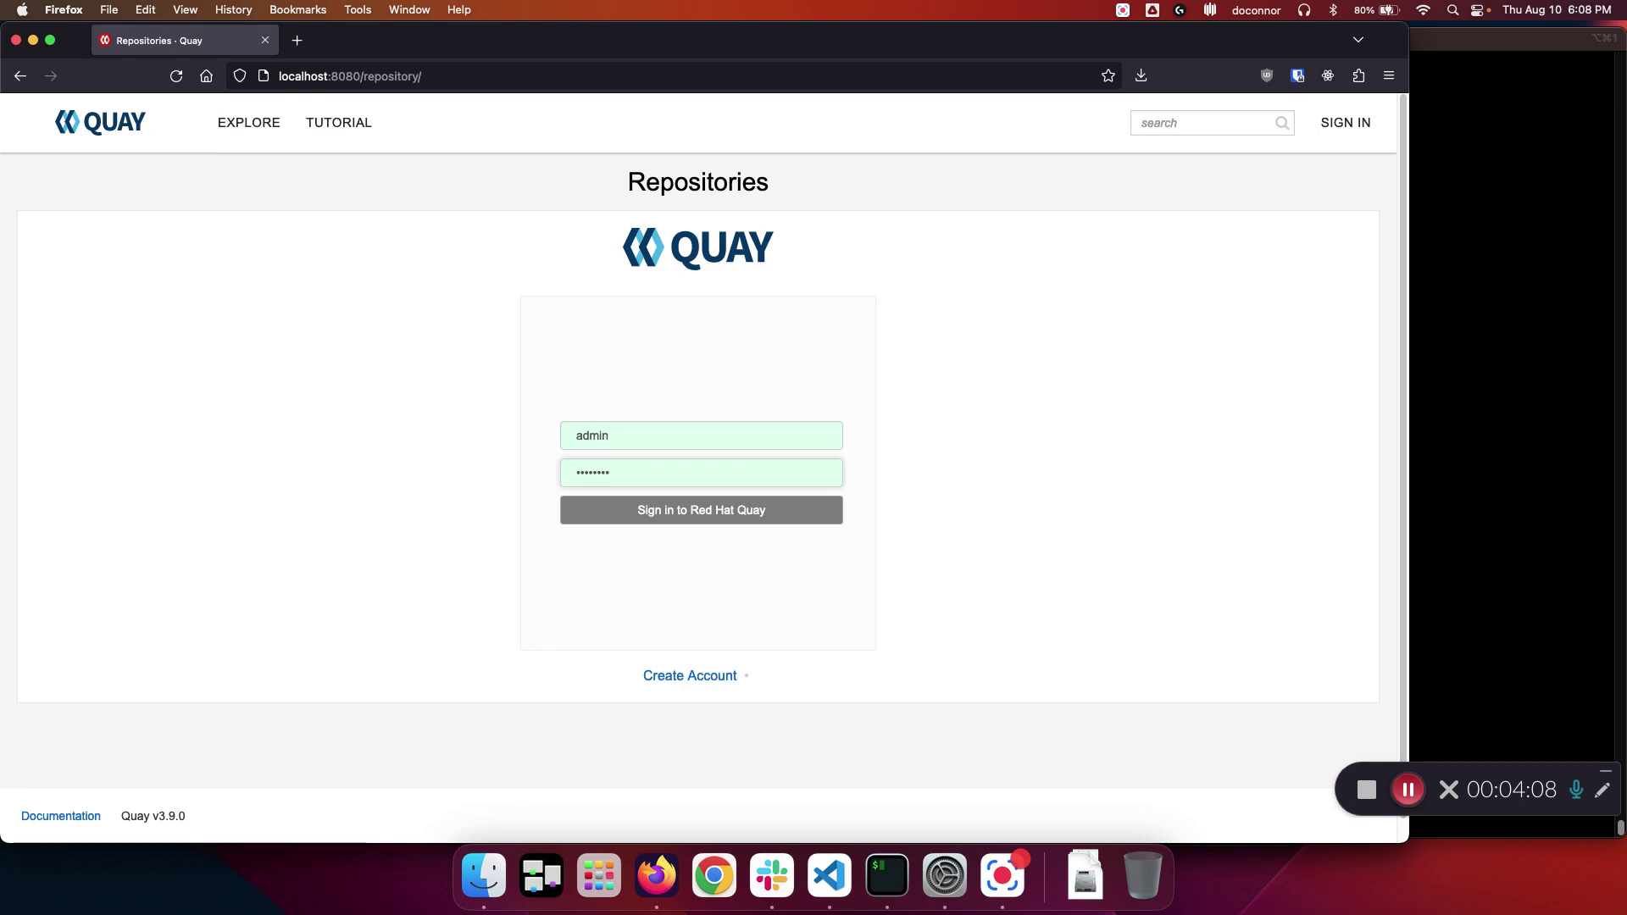
{"action": "key", "text": "Return"}
Open the organizations section of the Super User Admin Panel and queue the total registry size calculation.
{"action": "left_click", "coordinate": [1318, 134]}
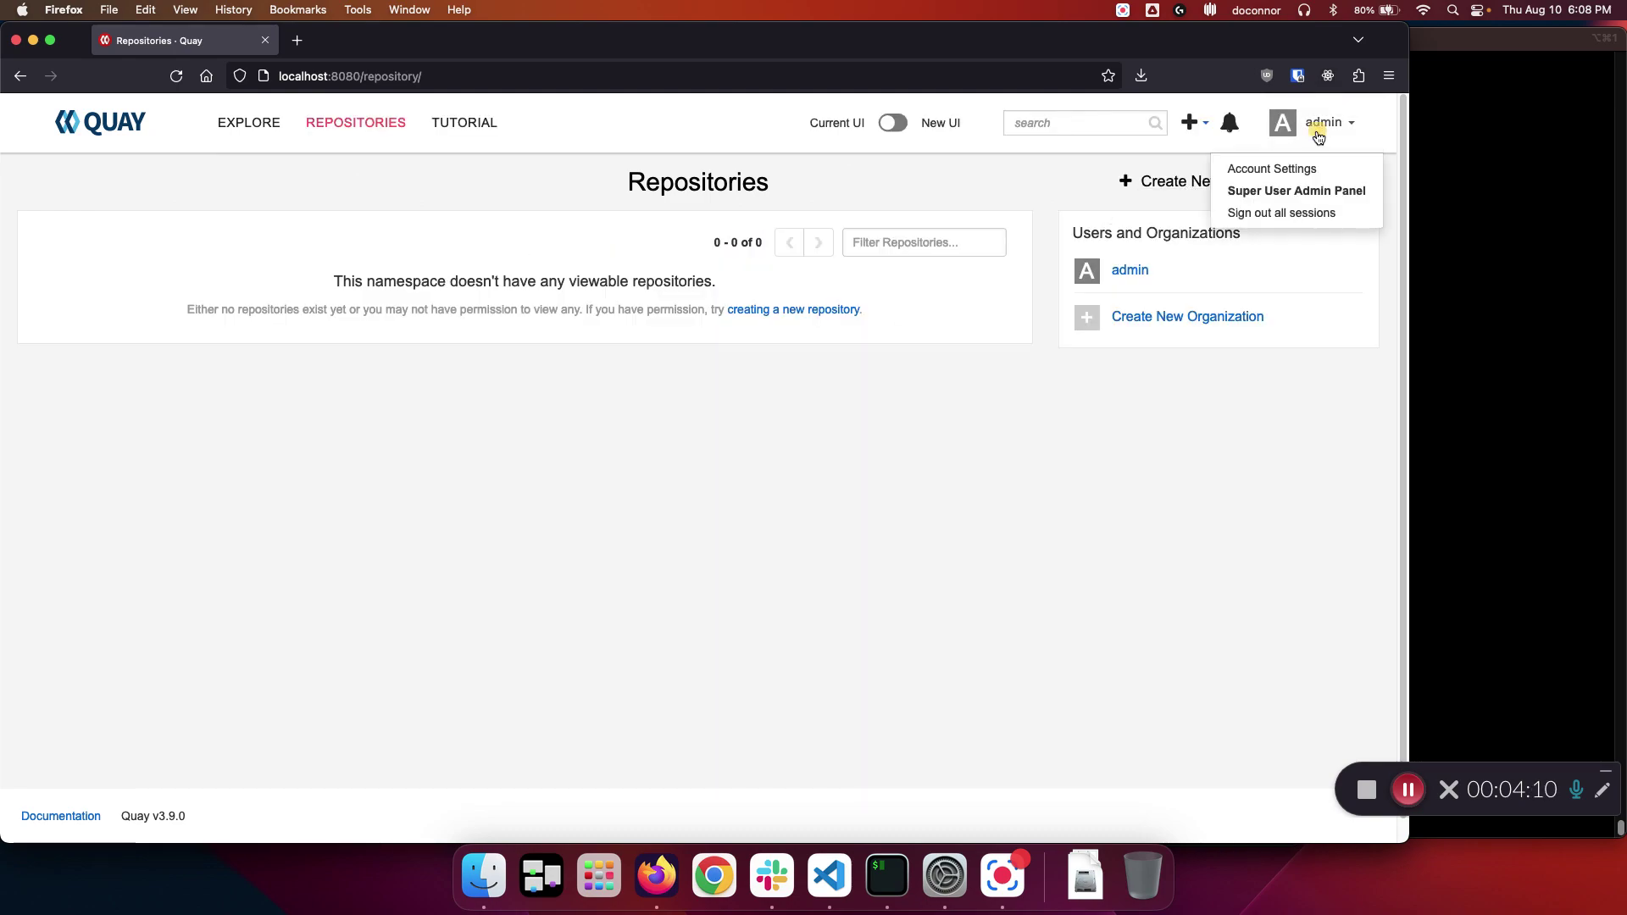
{"action": "left_click", "coordinate": [1289, 189]}
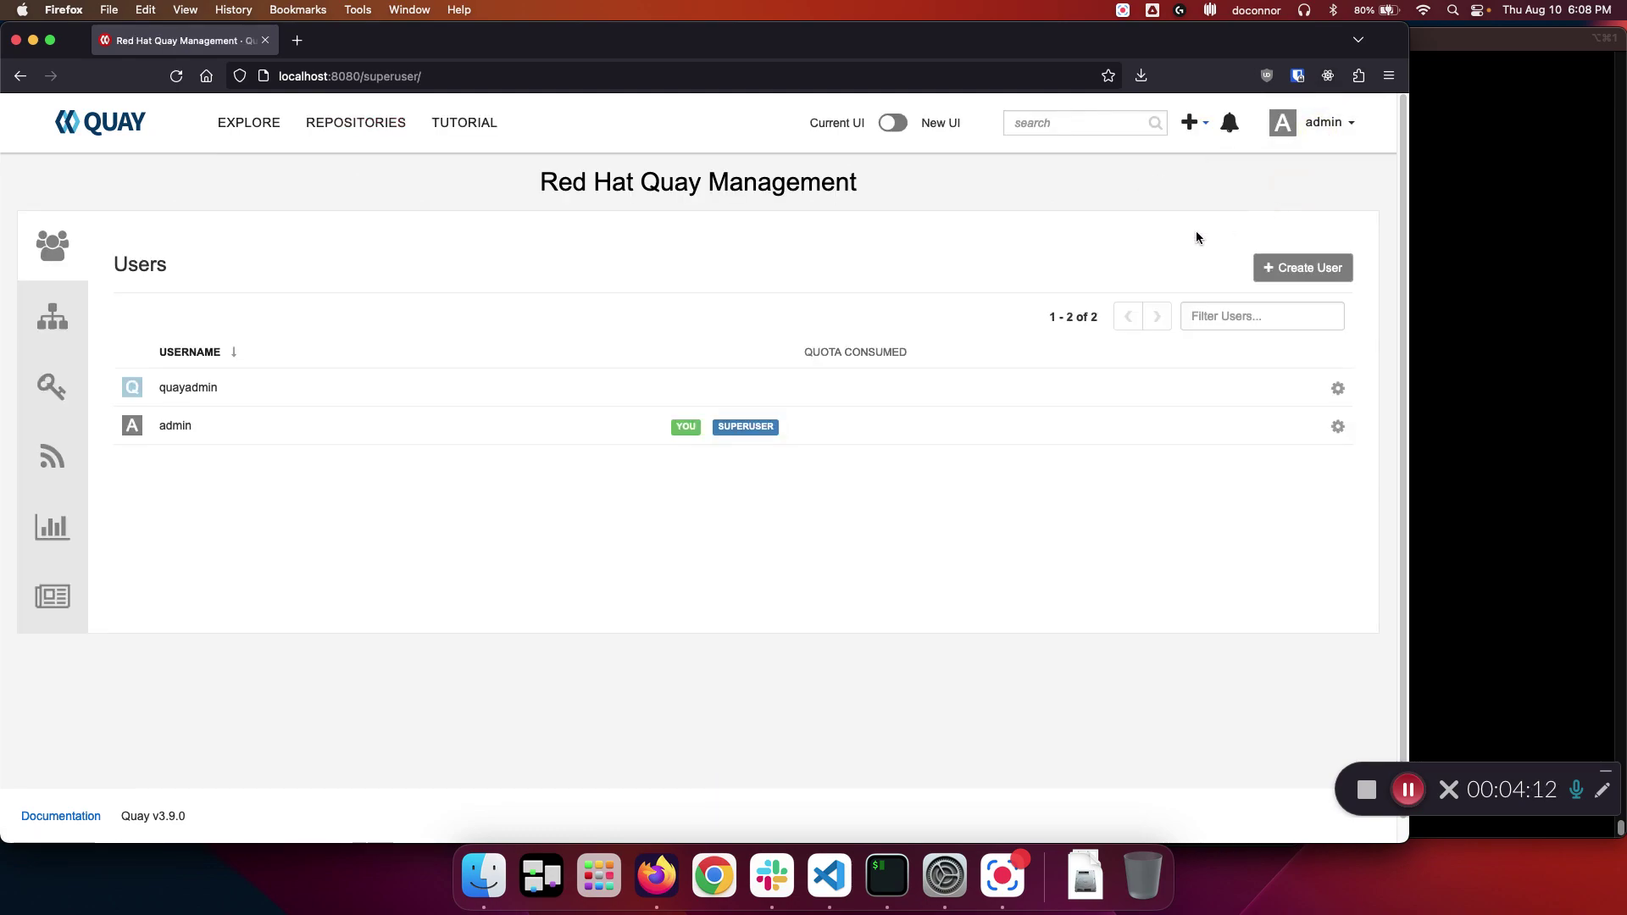
{"action": "left_click", "coordinate": [58, 322]}
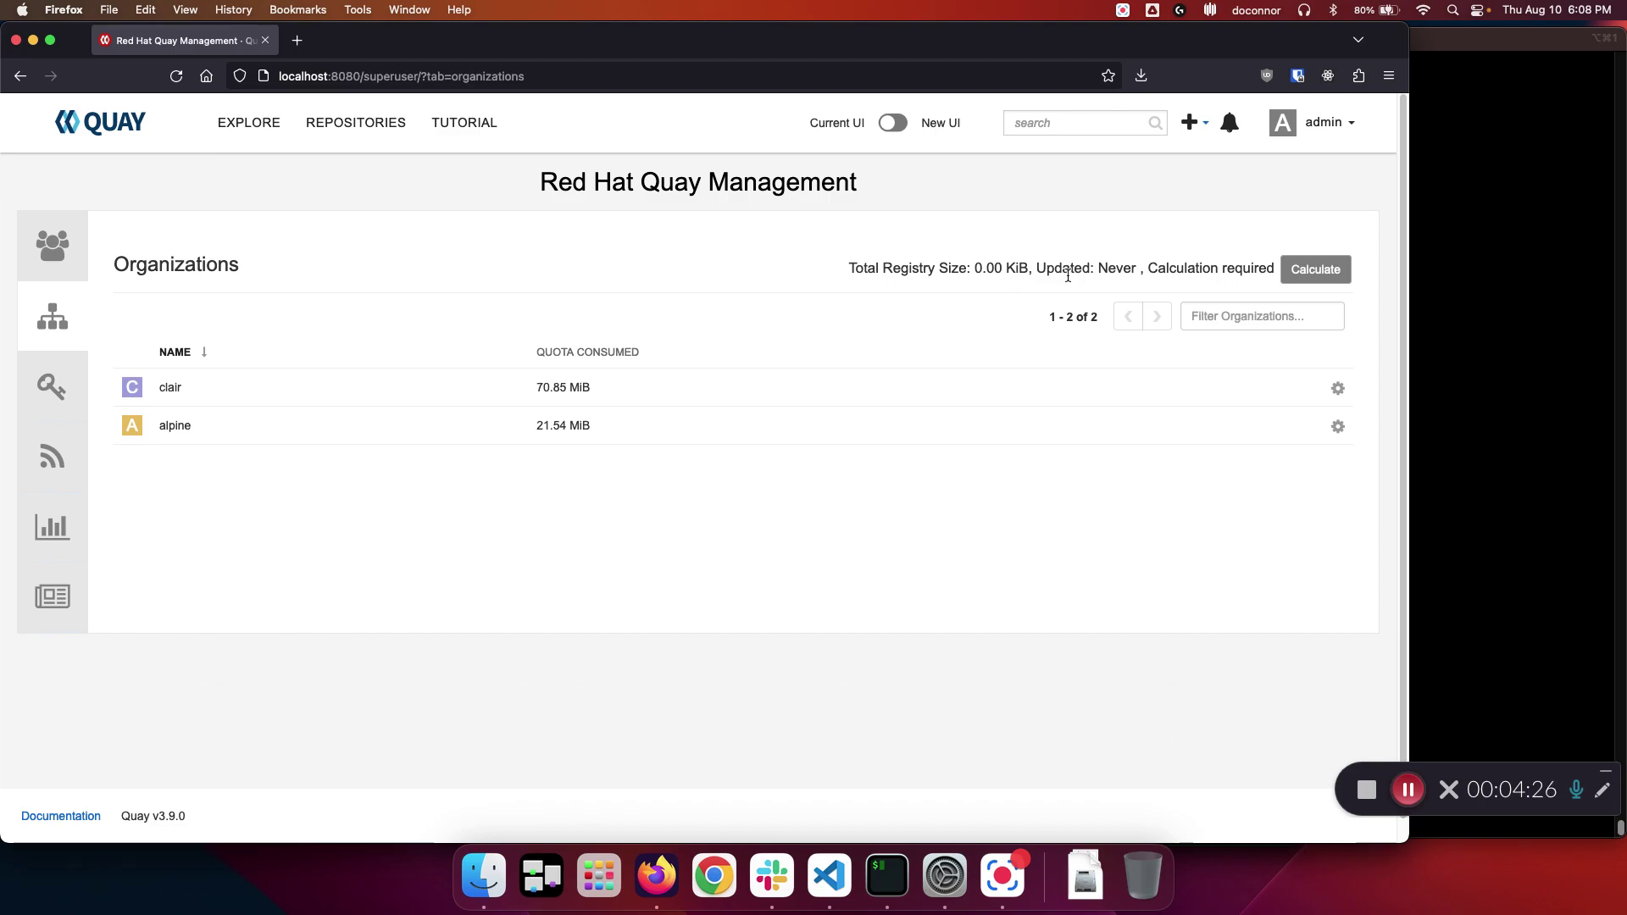
{"action": "left_click", "coordinate": [1314, 269]}
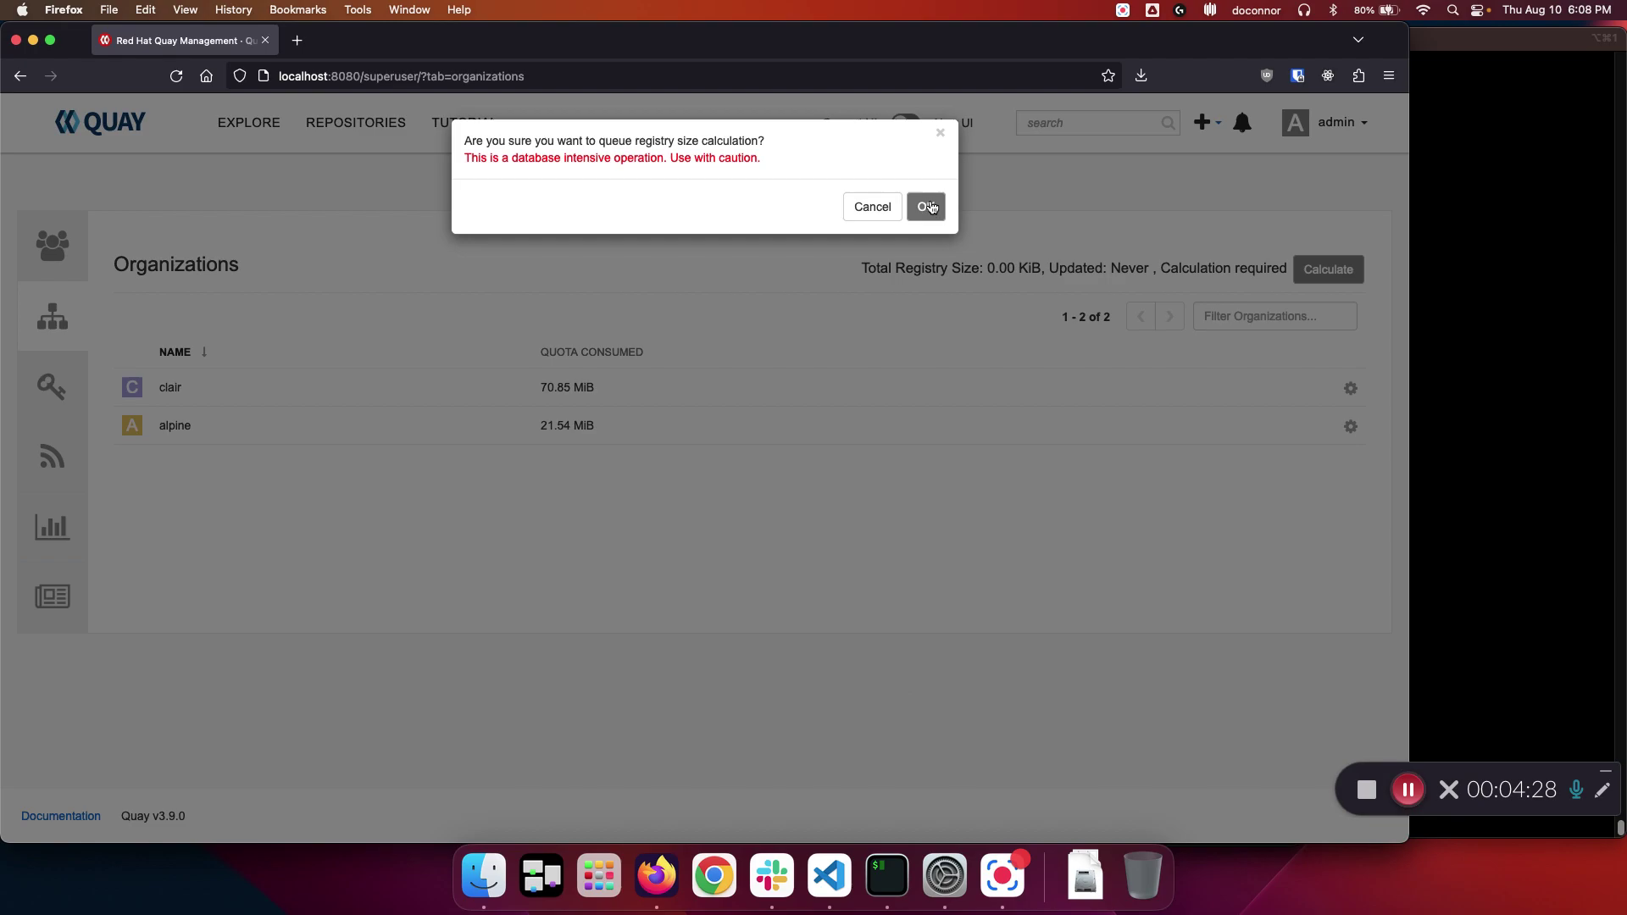
{"action": "left_click", "coordinate": [927, 207]}
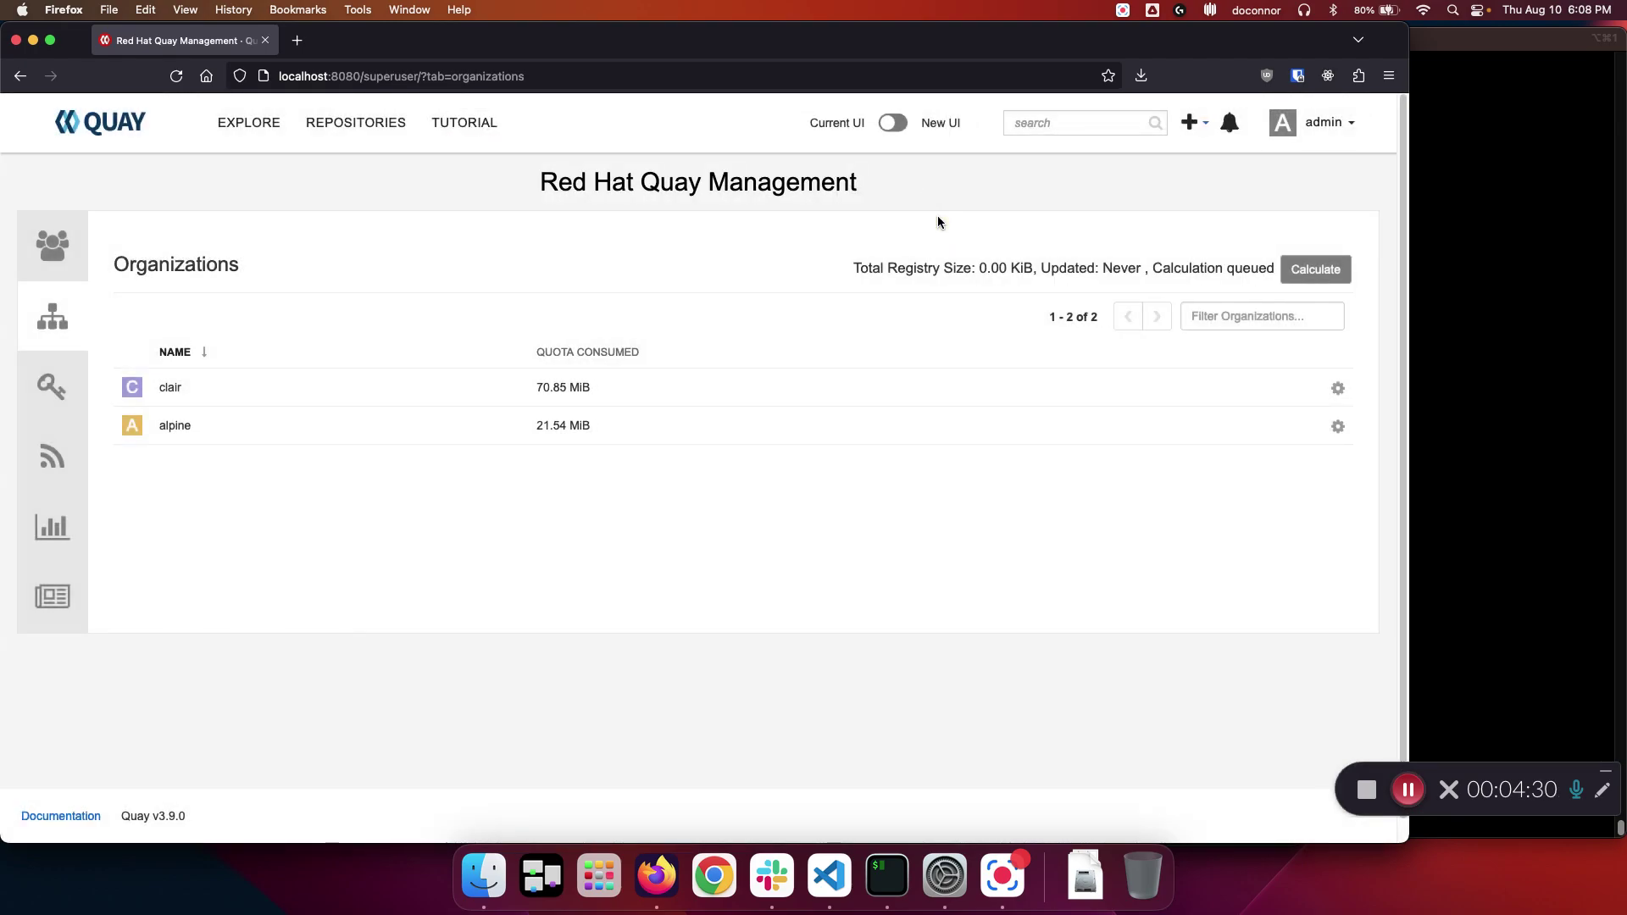
Reload the organizations page repeatedly to check the total registry size and its calculation status.
{"action": "left_click", "coordinate": [840, 234]}
{"action": "left_click", "coordinate": [174, 76]}
{"action": "left_click", "coordinate": [176, 76]}
{"action": "left_click", "coordinate": [175, 76]}
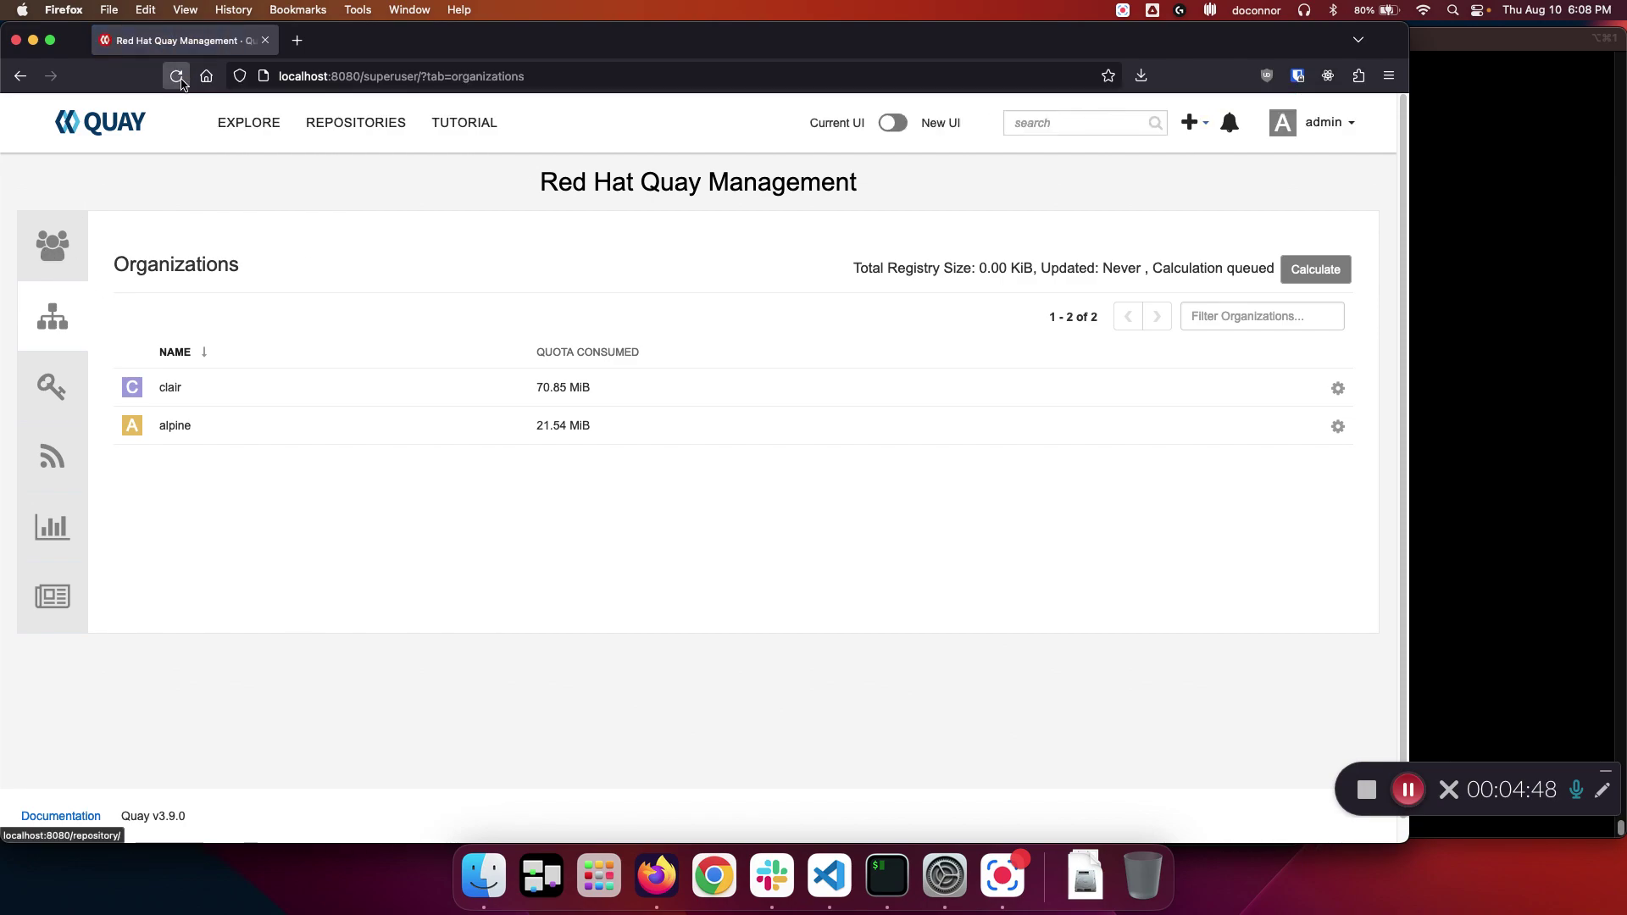
{"action": "left_click", "coordinate": [178, 78]}
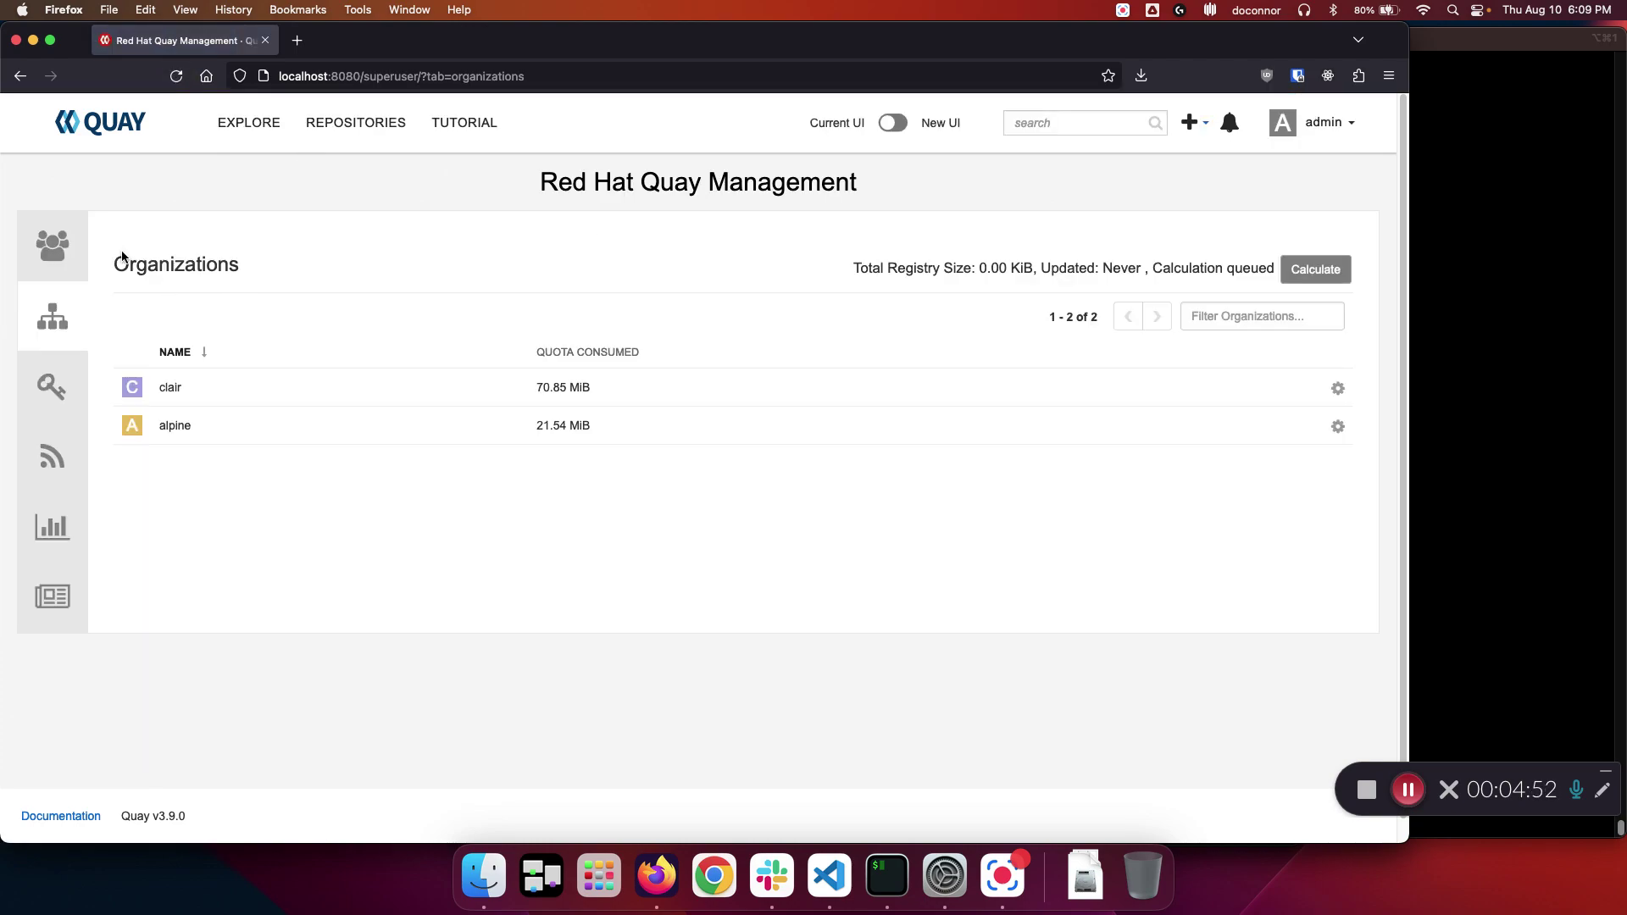
{"action": "left_click", "coordinate": [175, 79]}
{"action": "left_click", "coordinate": [177, 81]}
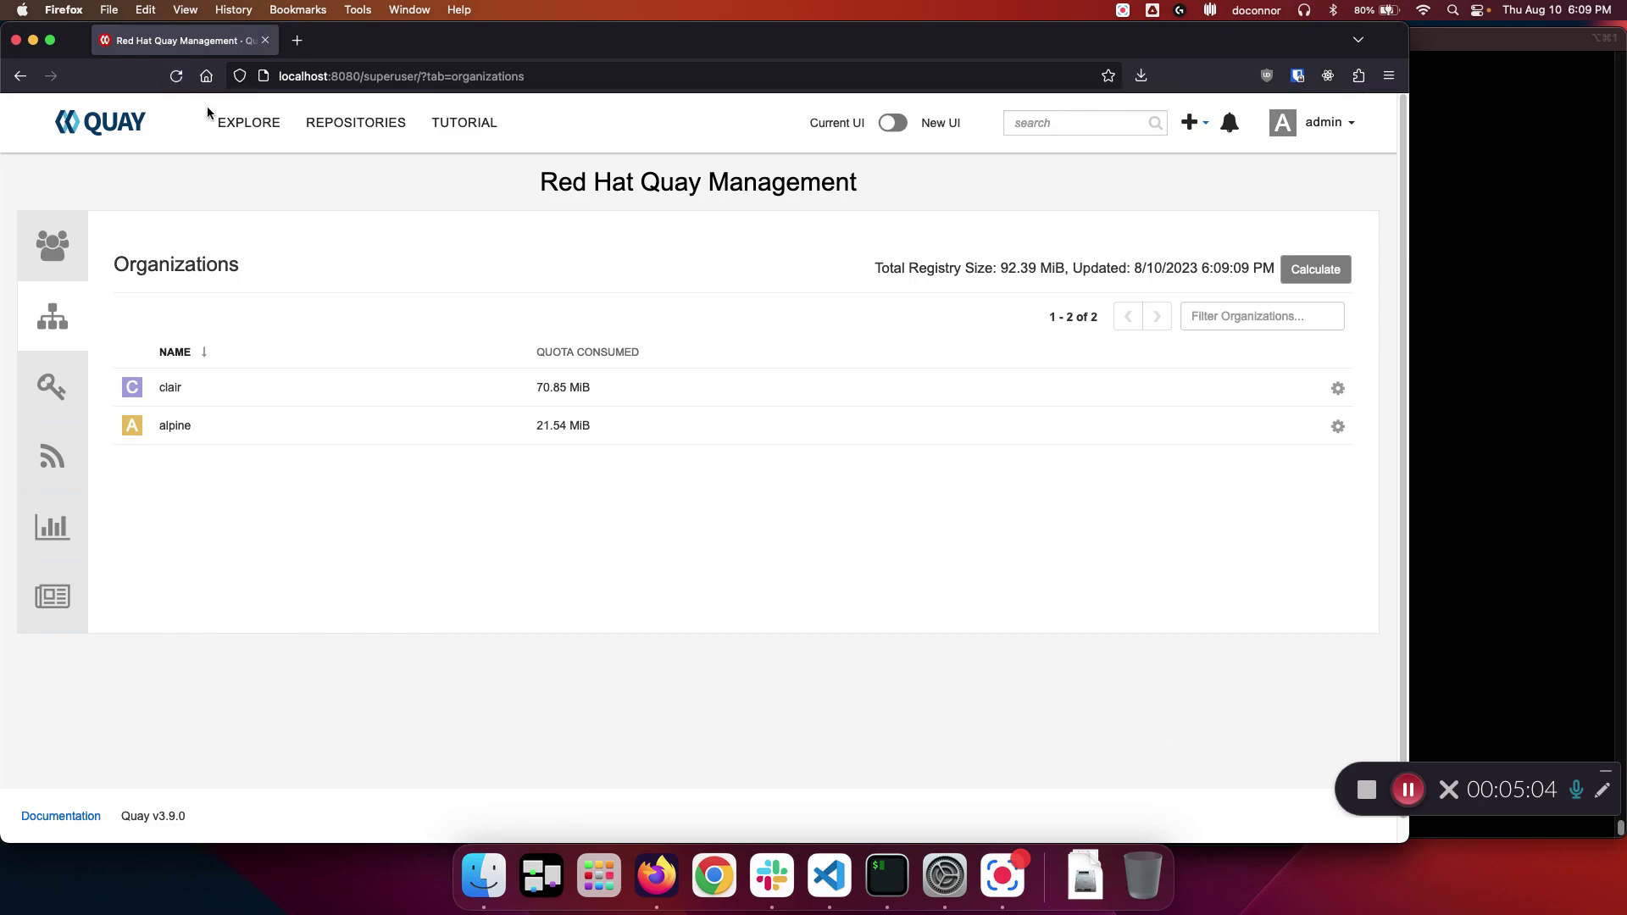